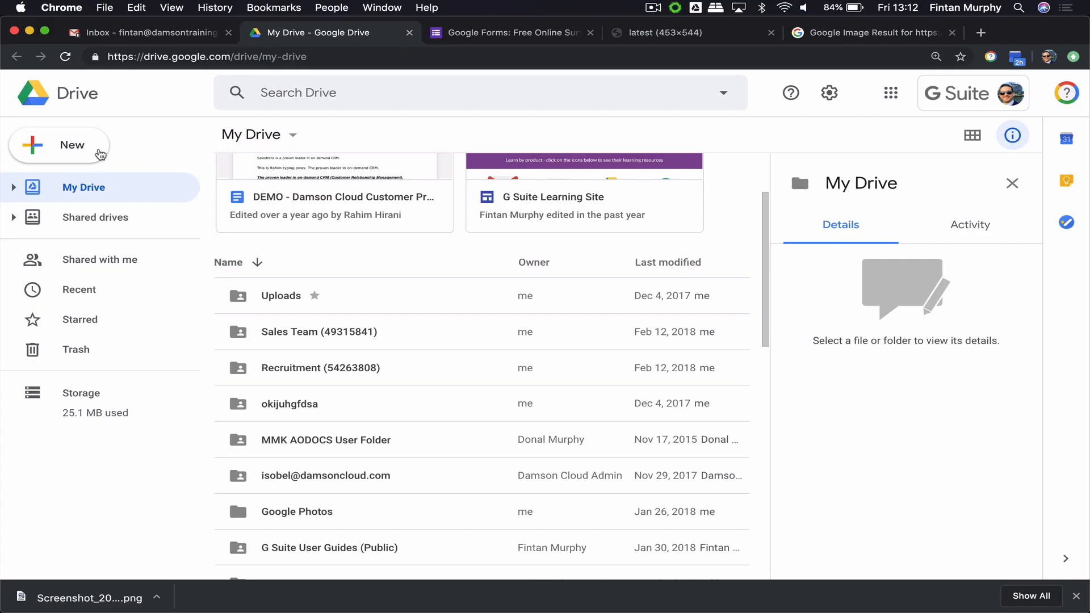
Create a new Google Form from Drive and title it "Holidays Booking for Damson".
{"action": "left_click", "coordinate": [92, 152]}
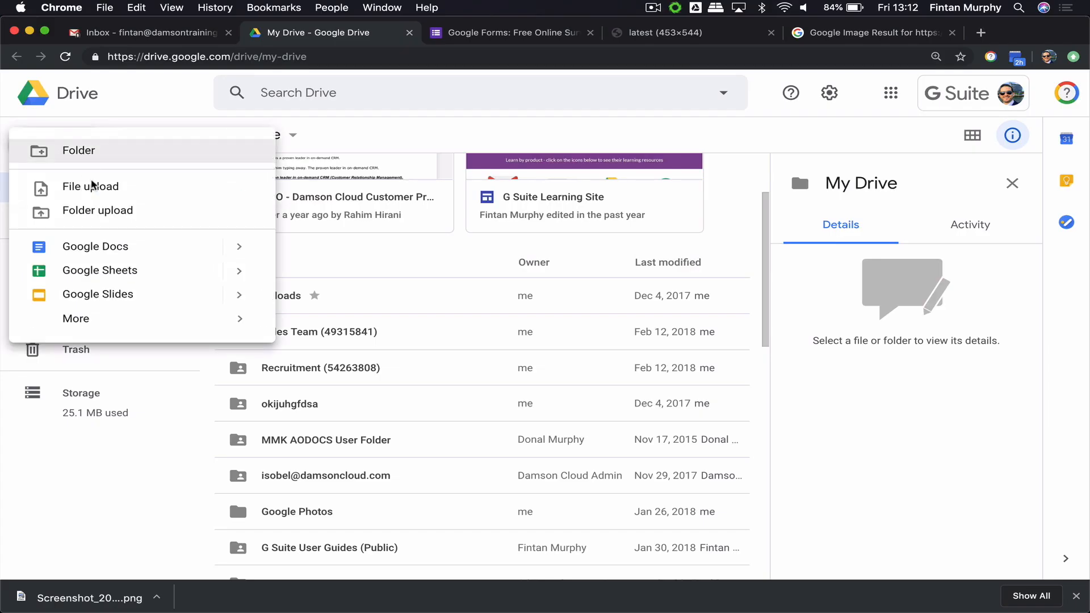
{"action": "mouse_move", "coordinate": [125, 326]}
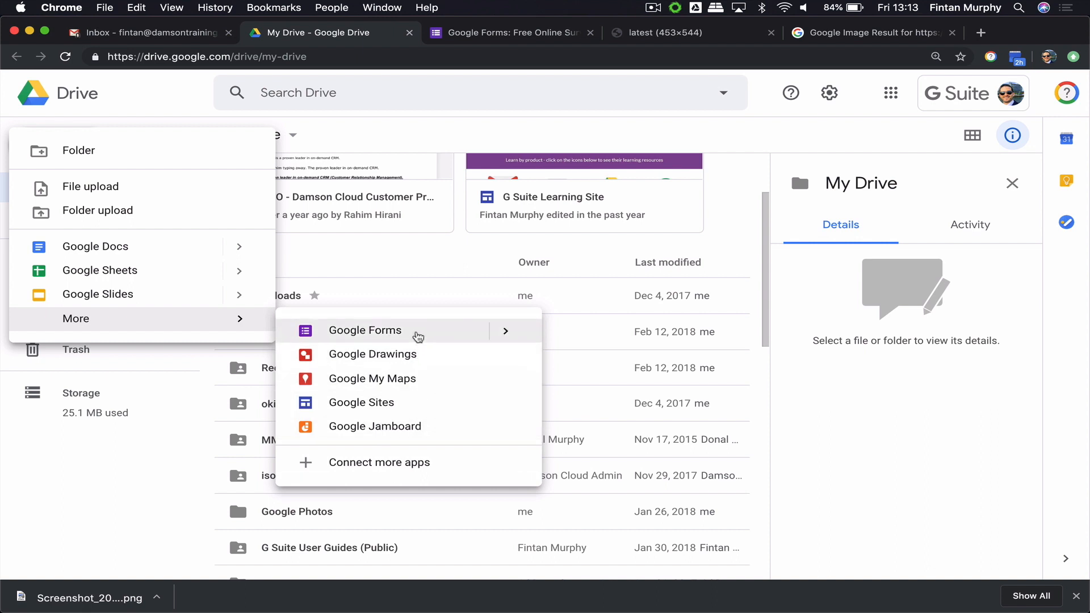
{"action": "left_click", "coordinate": [418, 336]}
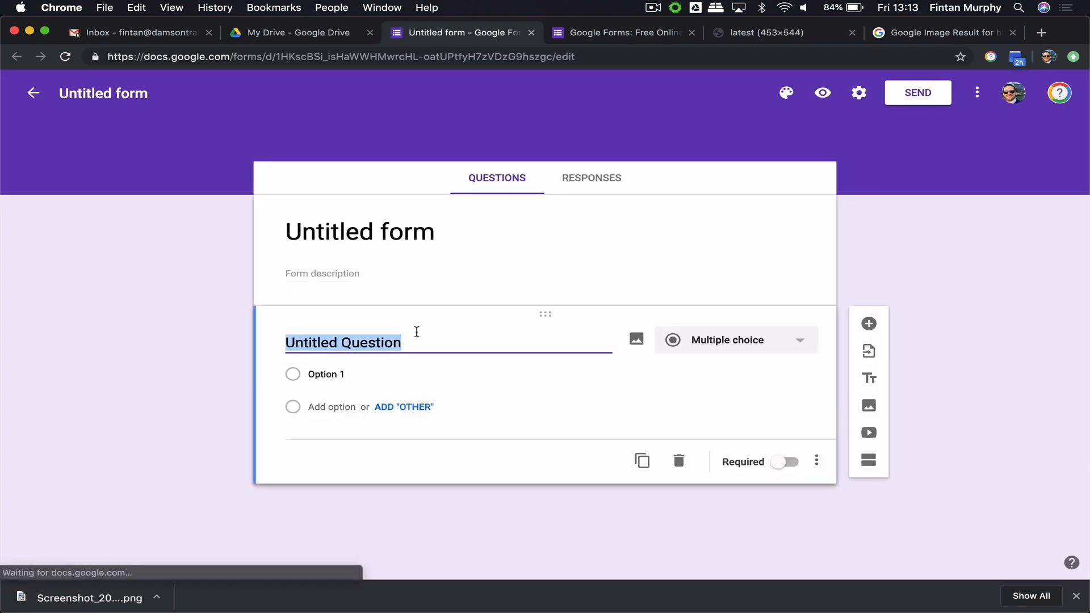
{"action": "left_click", "coordinate": [407, 241]}
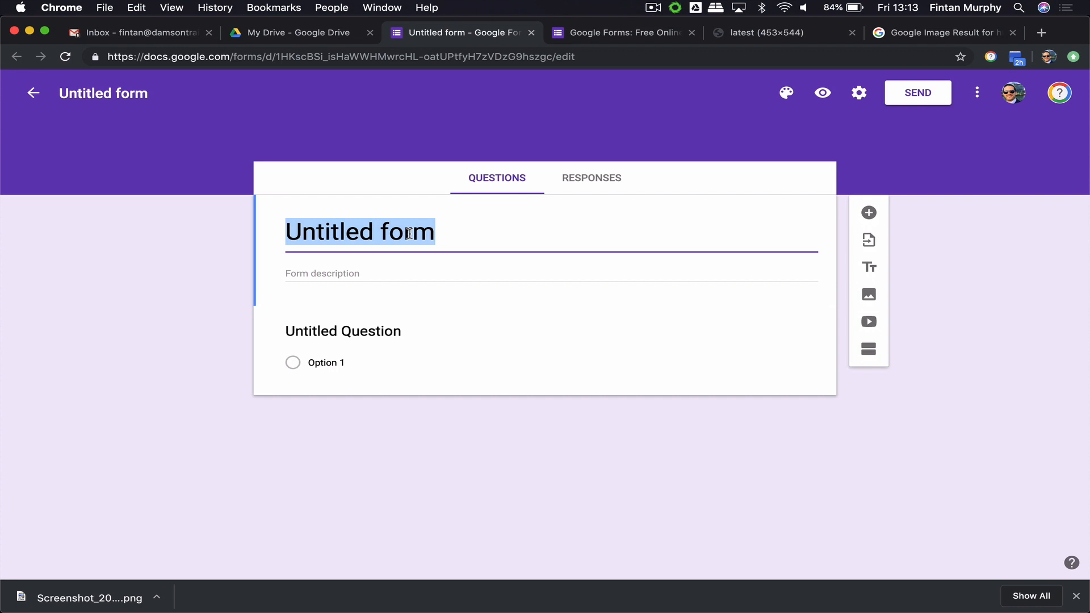
{"action": "type", "text": "Holidays Boo"}
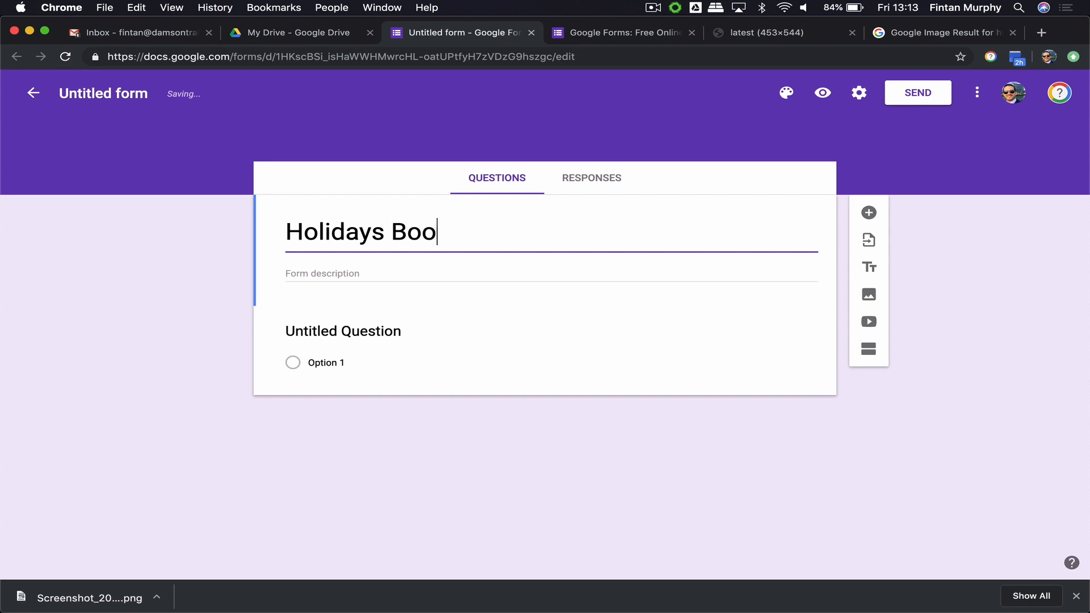
{"action": "type", "text": "king for Damson"}
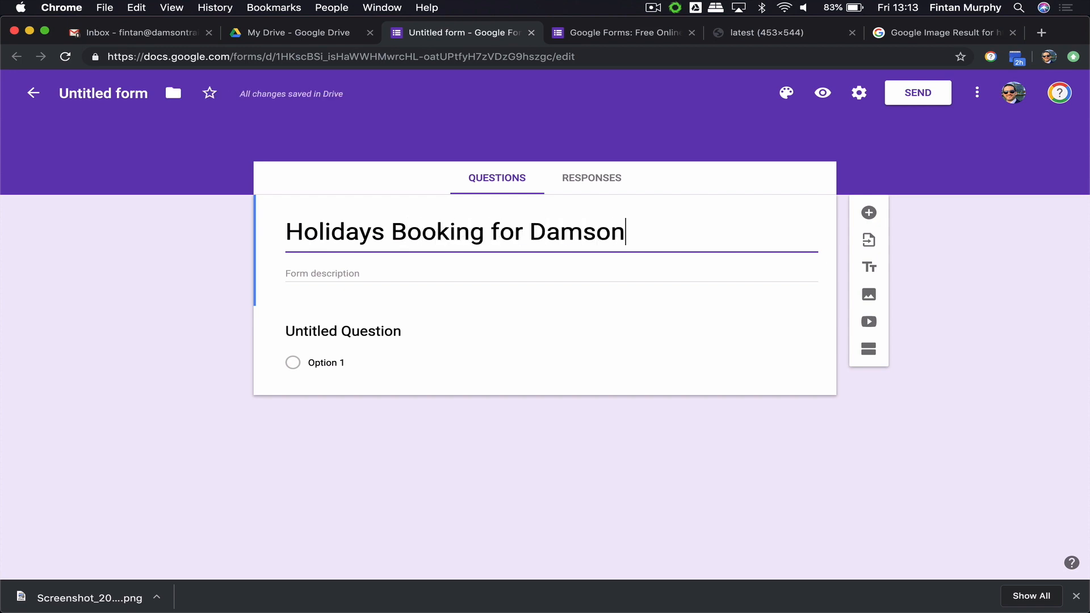
Turn the untitled question into a short-answer question named "Name".
{"action": "left_click", "coordinate": [401, 328]}
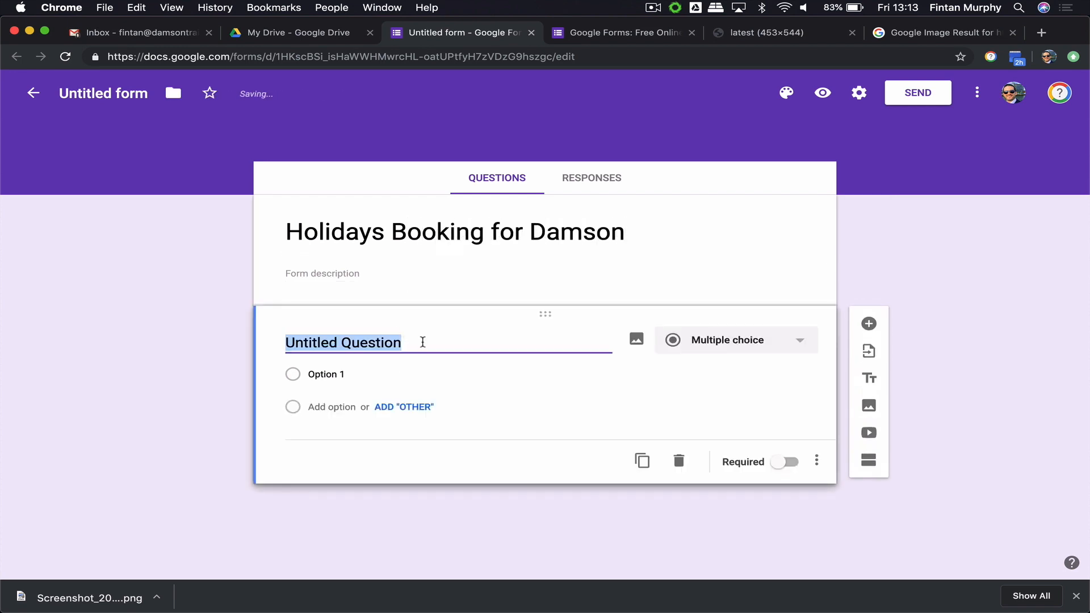
{"action": "type", "text": "Name"}
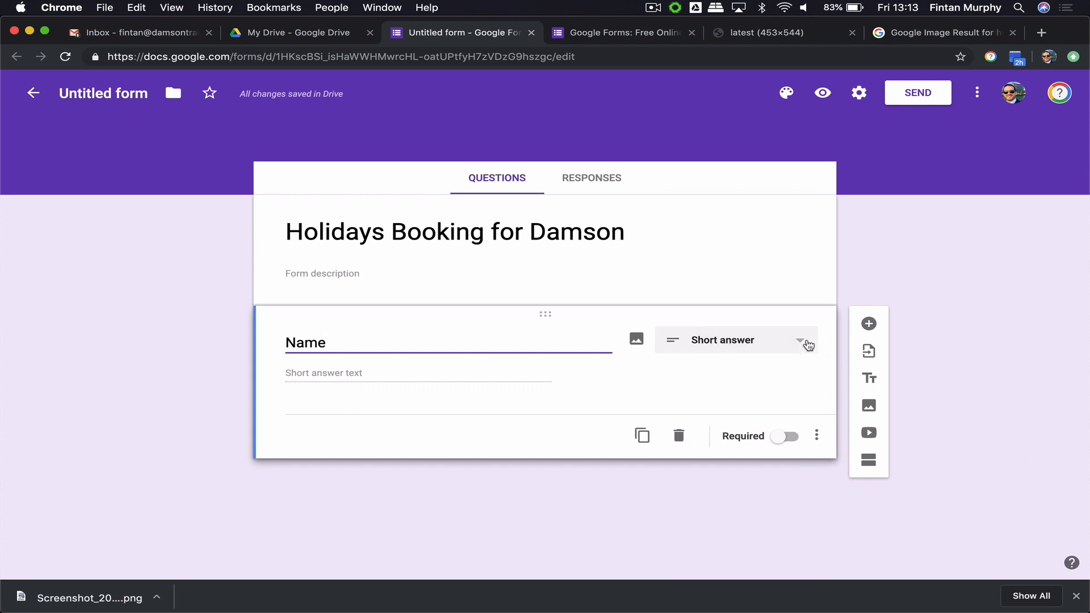
{"action": "left_click", "coordinate": [809, 346]}
{"action": "left_click", "coordinate": [848, 530]}
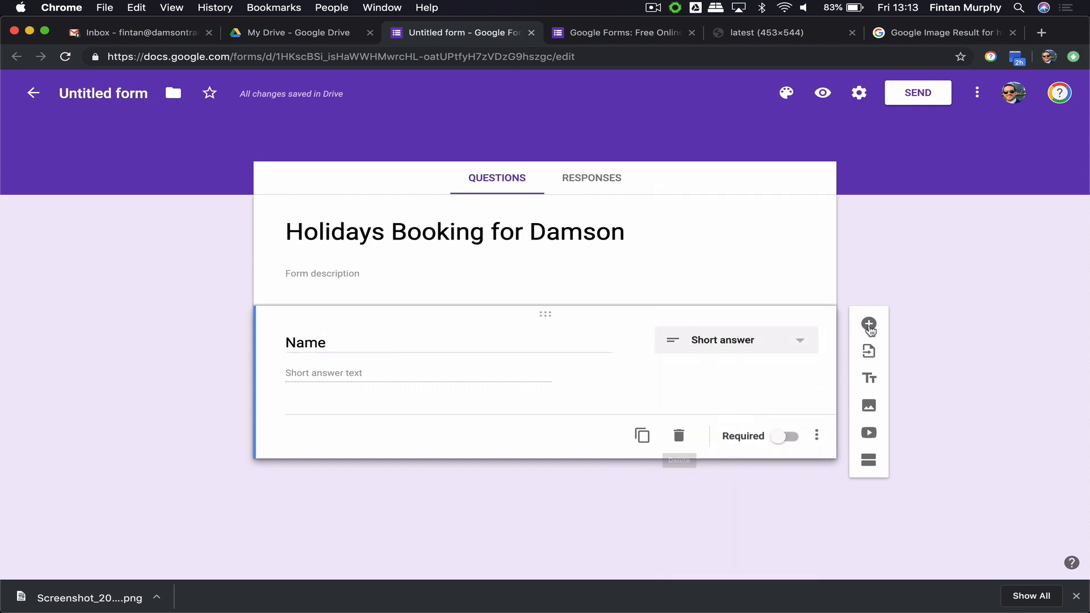
Add a dropdown question "Department" with the options Sales, Marketing, Support and Finance.
{"action": "left_click", "coordinate": [868, 324]}
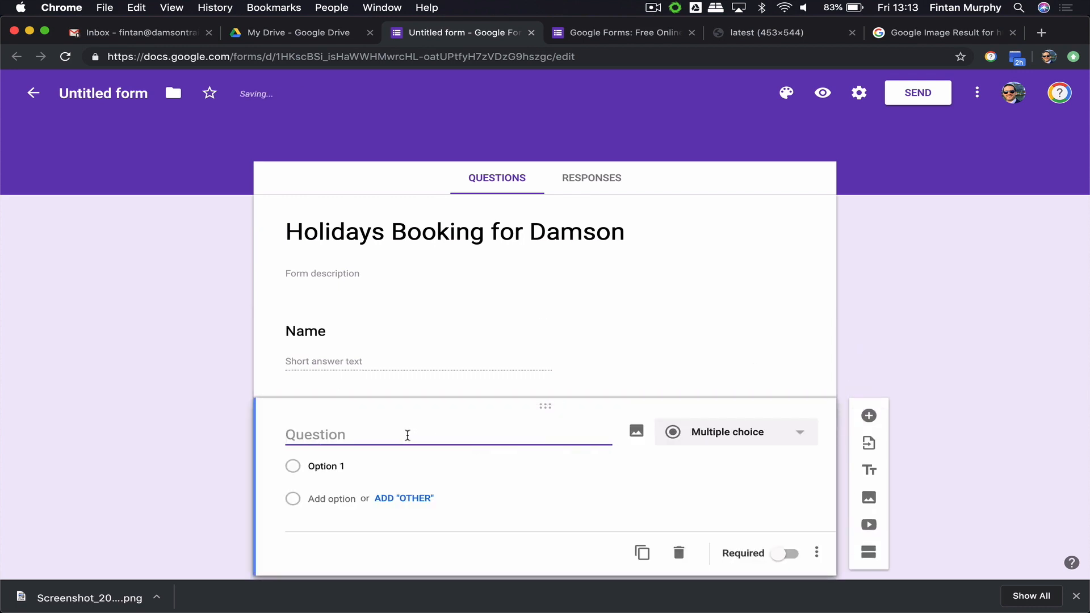
{"action": "type", "text": "Department"}
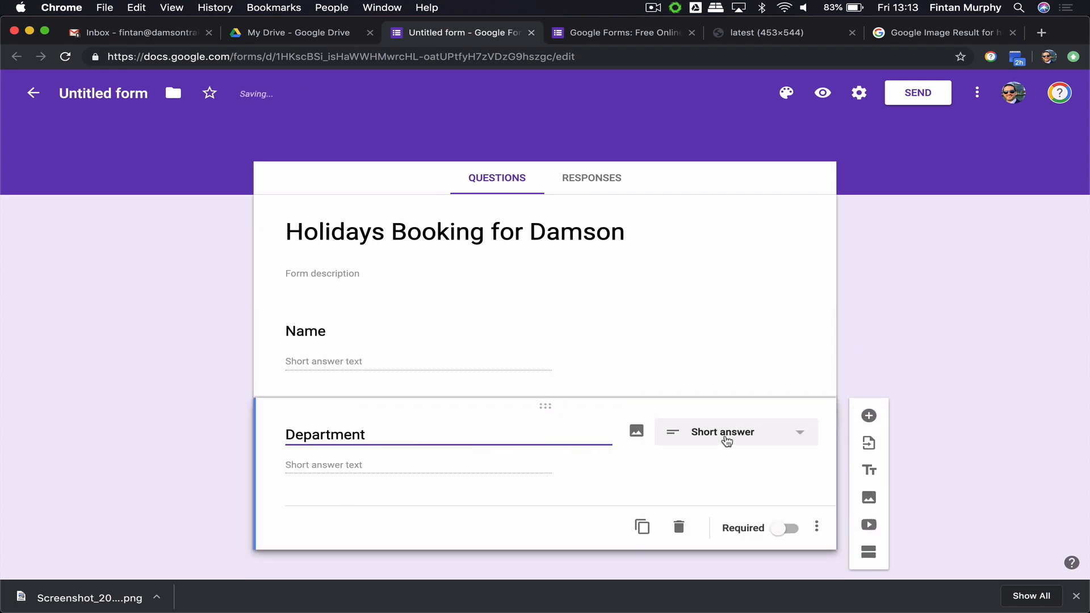
{"action": "left_click", "coordinate": [726, 440]}
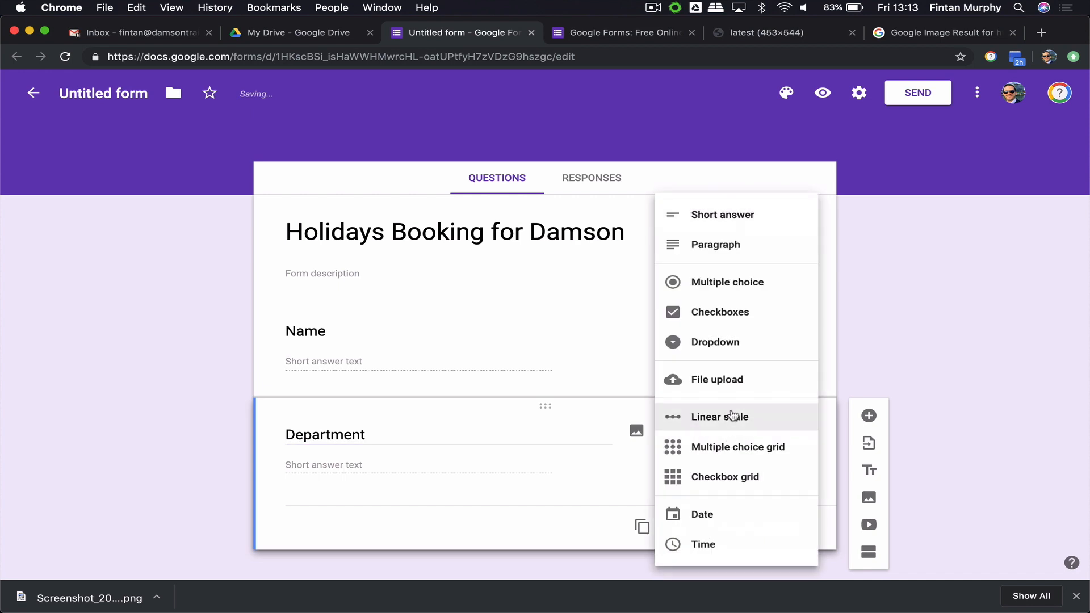
{"action": "left_click", "coordinate": [736, 343]}
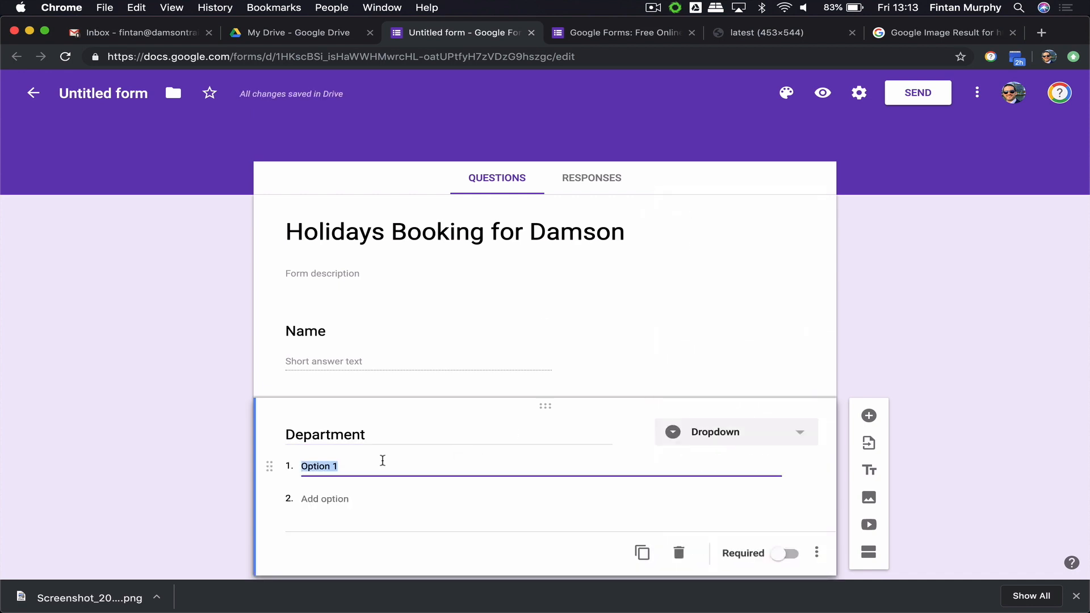
{"action": "key", "text": "Return"}
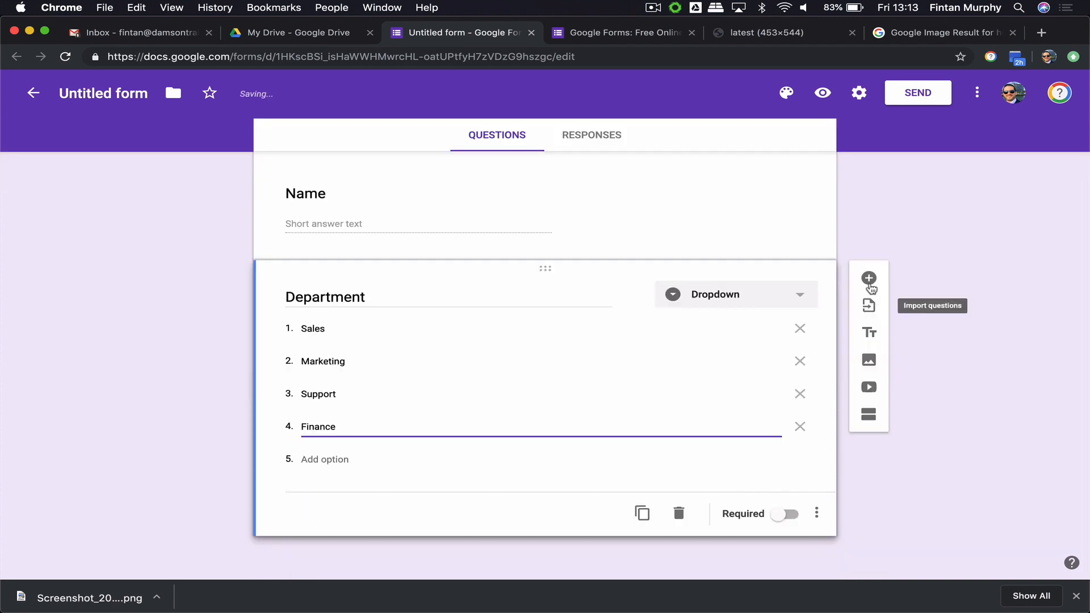
Add a question "When do you need time off" with the Date answer type.
{"action": "left_click", "coordinate": [871, 289]}
{"action": "type", "text": "When "}
{"action": "type", "text": "sdo"}
{"action": "key", "text": "BackSpace"}
{"action": "key", "text": "BackSpace"}
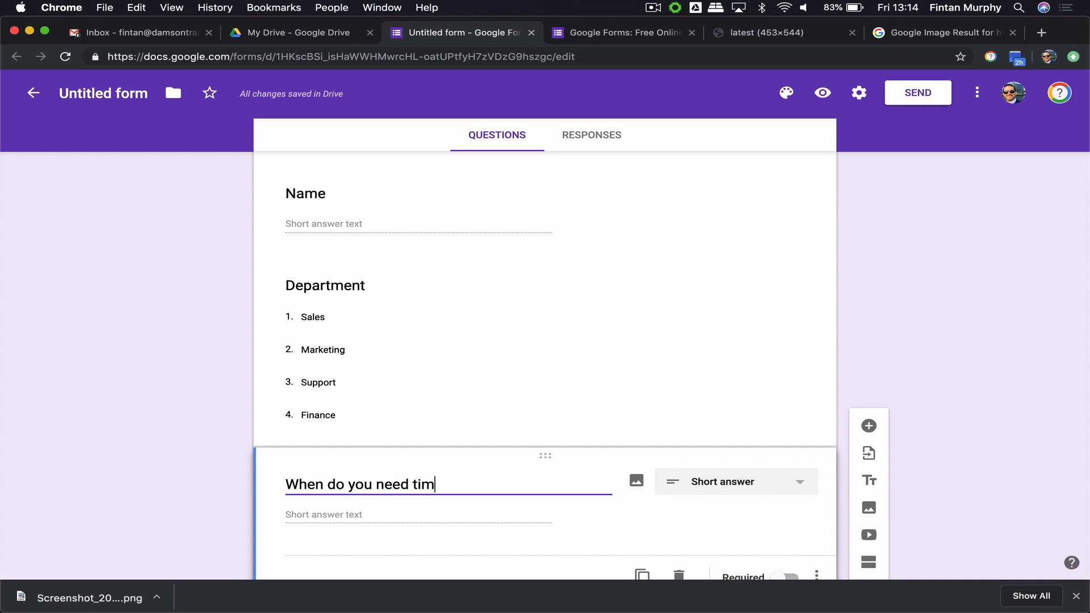
{"action": "left_click", "coordinate": [708, 484]}
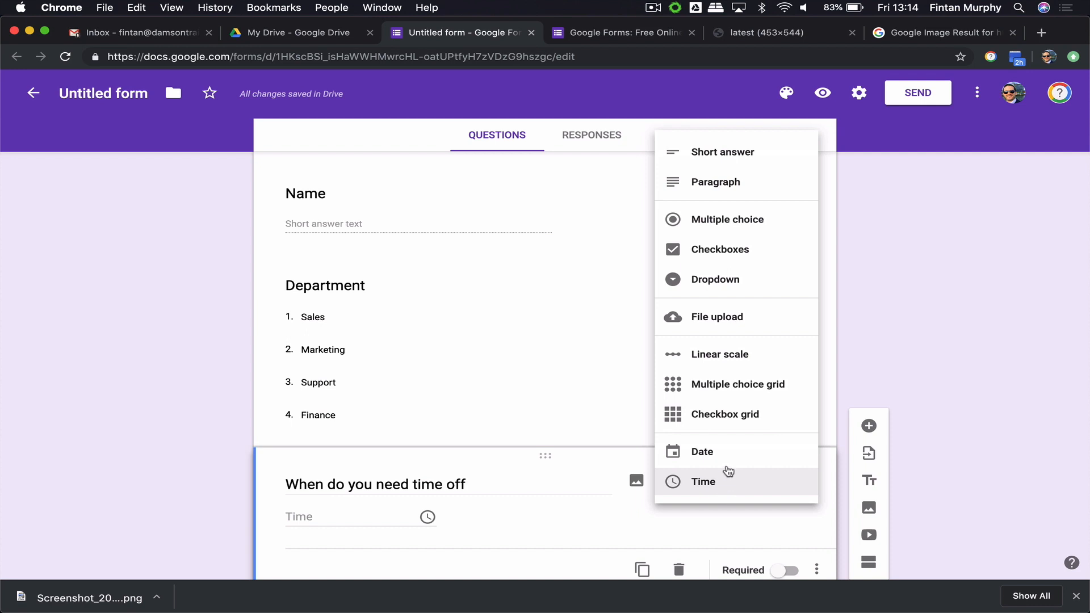
{"action": "left_click", "coordinate": [725, 461]}
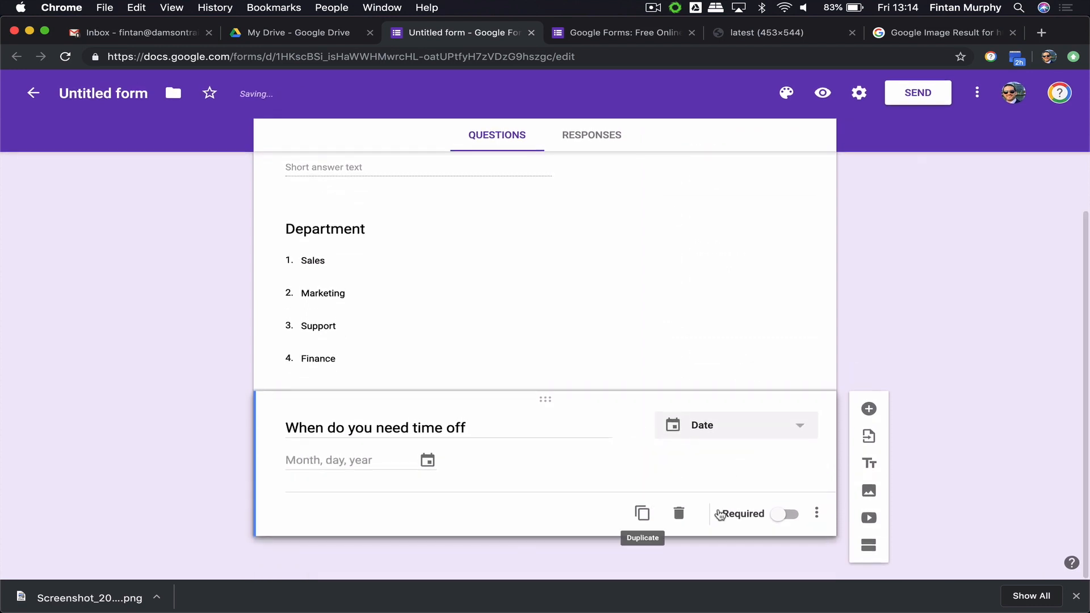
Add a question "Manager" with the Multiple choice answer type.
{"action": "left_click", "coordinate": [869, 408]}
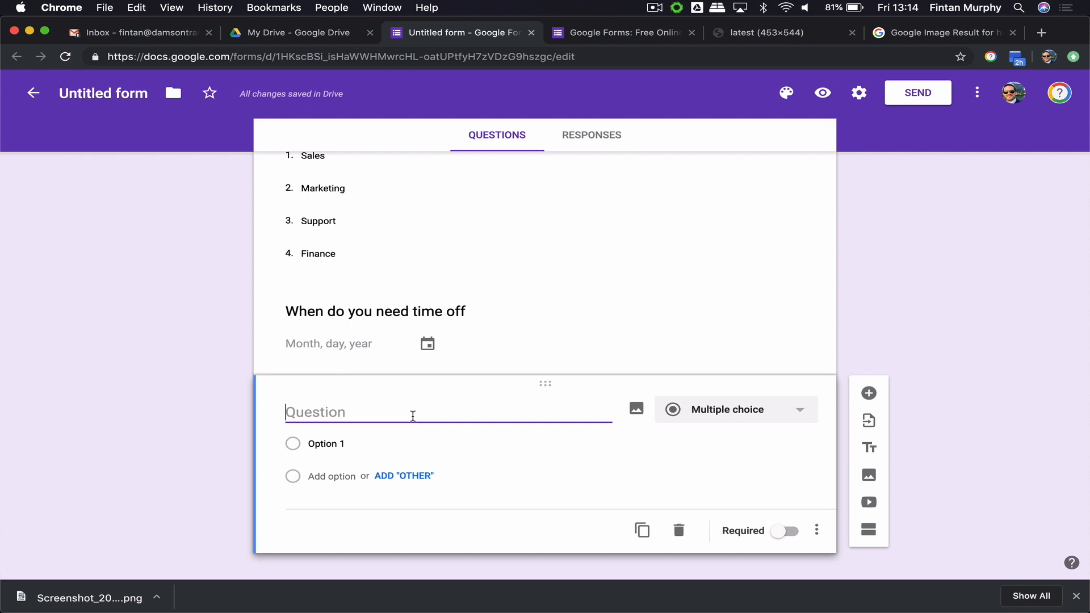
{"action": "type", "text": "Manager"}
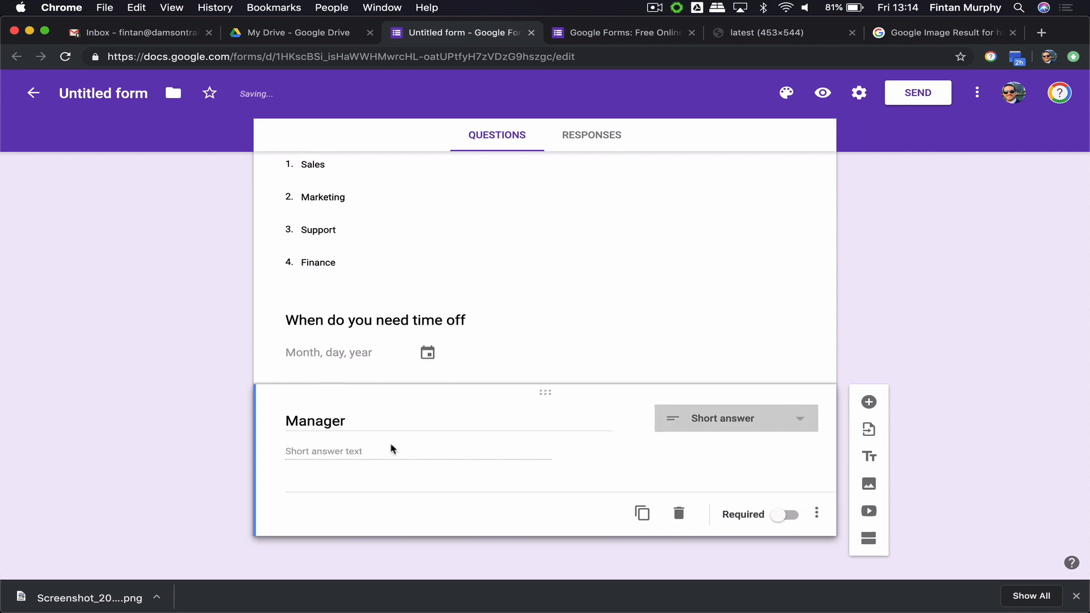
{"action": "left_click", "coordinate": [716, 425]}
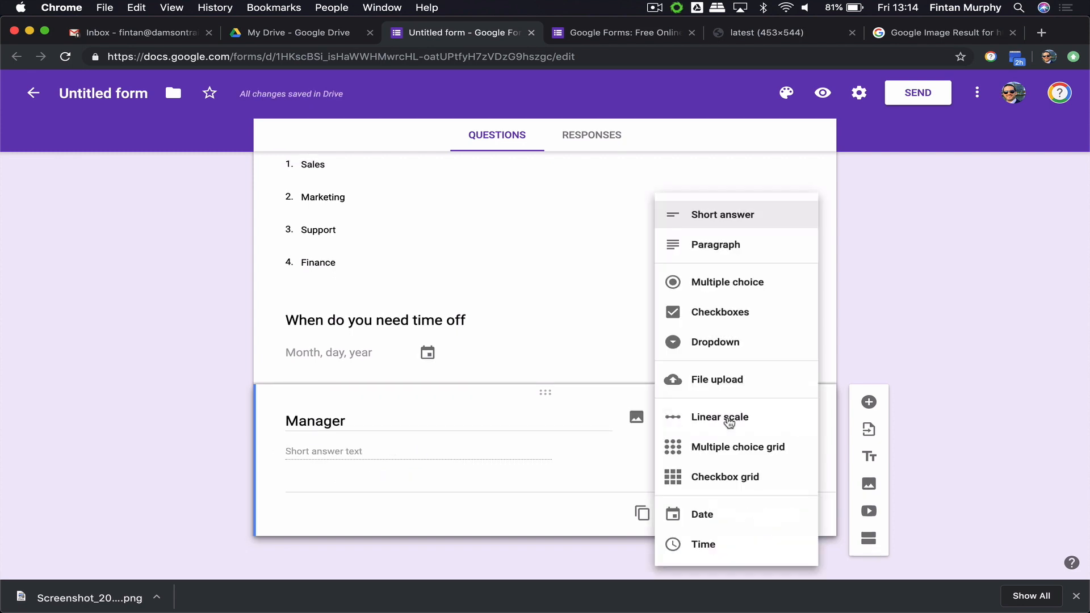
{"action": "left_click", "coordinate": [742, 297]}
Enter four managers' first names as the answer options of the Manager question.
{"action": "left_click", "coordinate": [338, 444]}
{"action": "type", "text": "Bob"}
{"action": "key", "text": "Return"}
{"action": "type", "text": "Joh"}
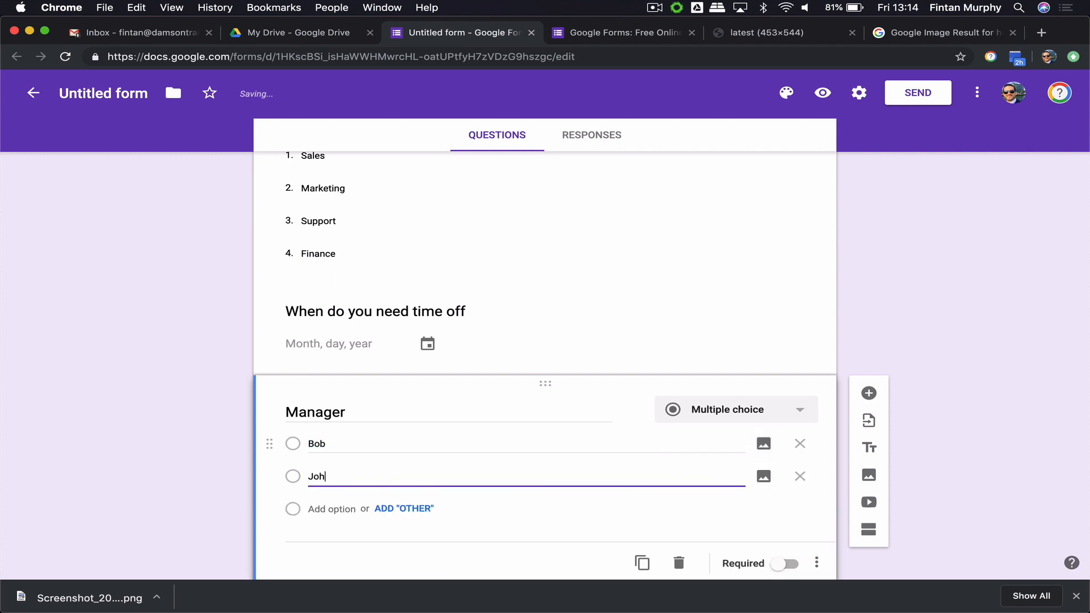
{"action": "type", "text": "n"}
{"action": "key", "text": "Return"}
{"action": "type", "text": "Mar"}
{"action": "key", "text": "Return"}
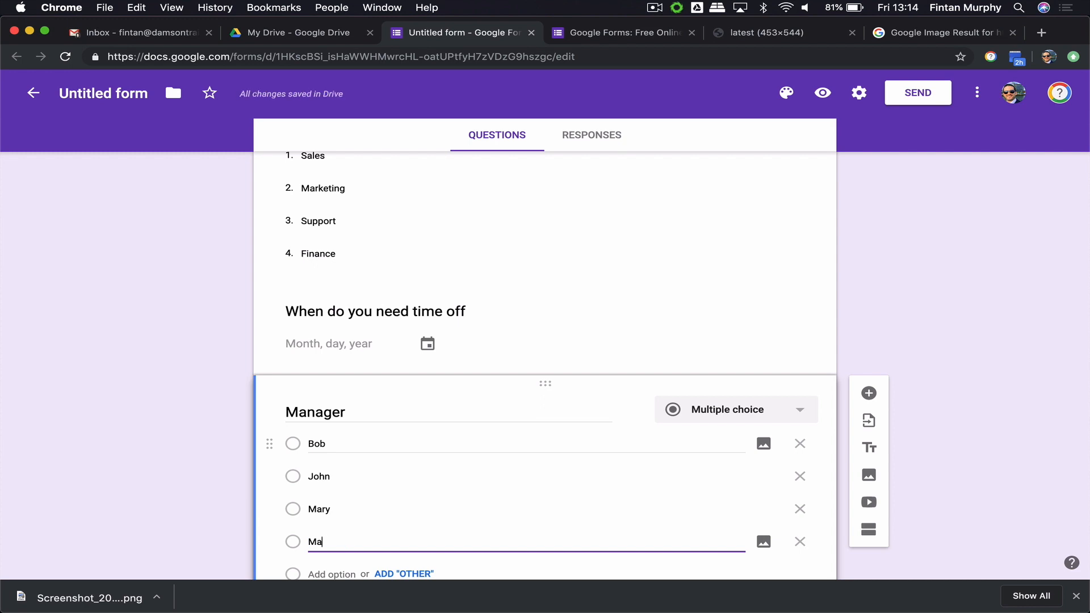
{"action": "left_click", "coordinate": [948, 345]}
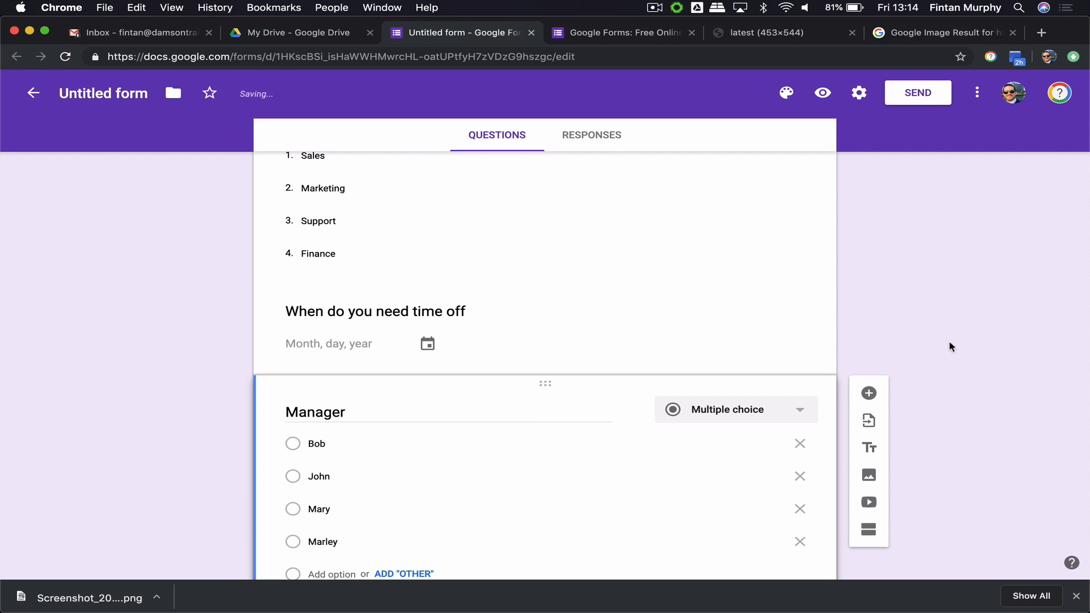
Add a checkboxes question "Where are you going on holidays" with the options France, UK, Ireland, Netherlands, Spain and Portugal.
{"action": "scroll", "coordinate": [949, 346], "scroll_direction": "down", "scroll_amount": 2}
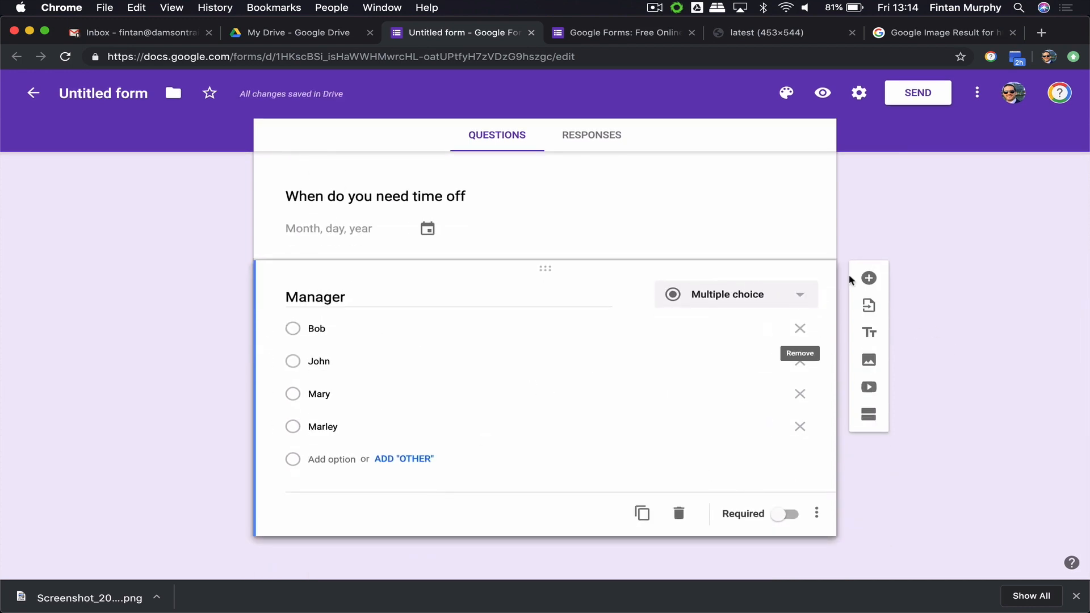
{"action": "left_click", "coordinate": [869, 278]}
{"action": "left_click", "coordinate": [719, 480]}
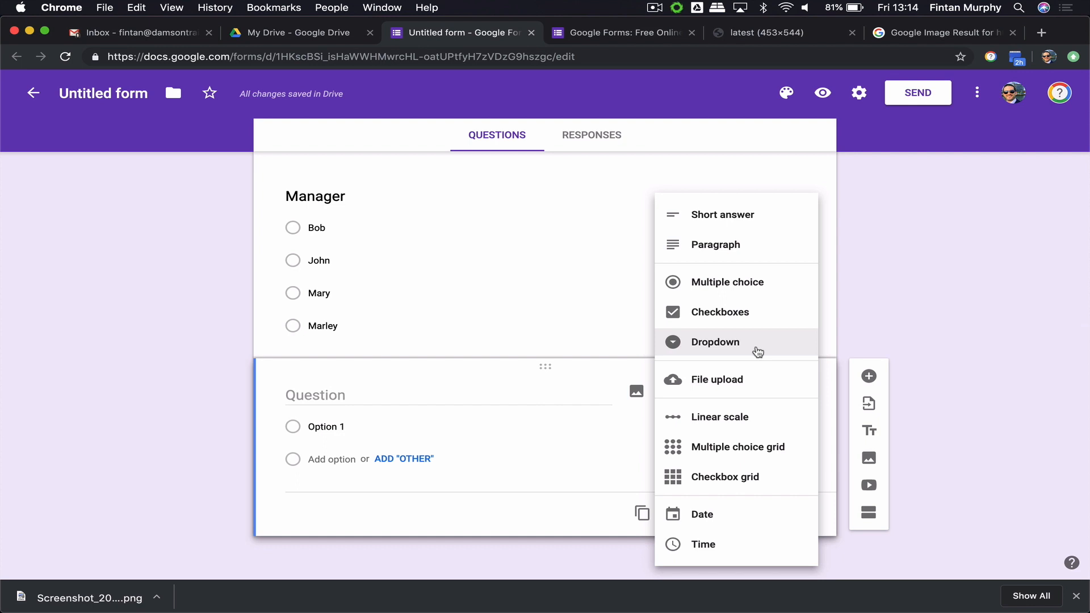
{"action": "left_click", "coordinate": [756, 316]}
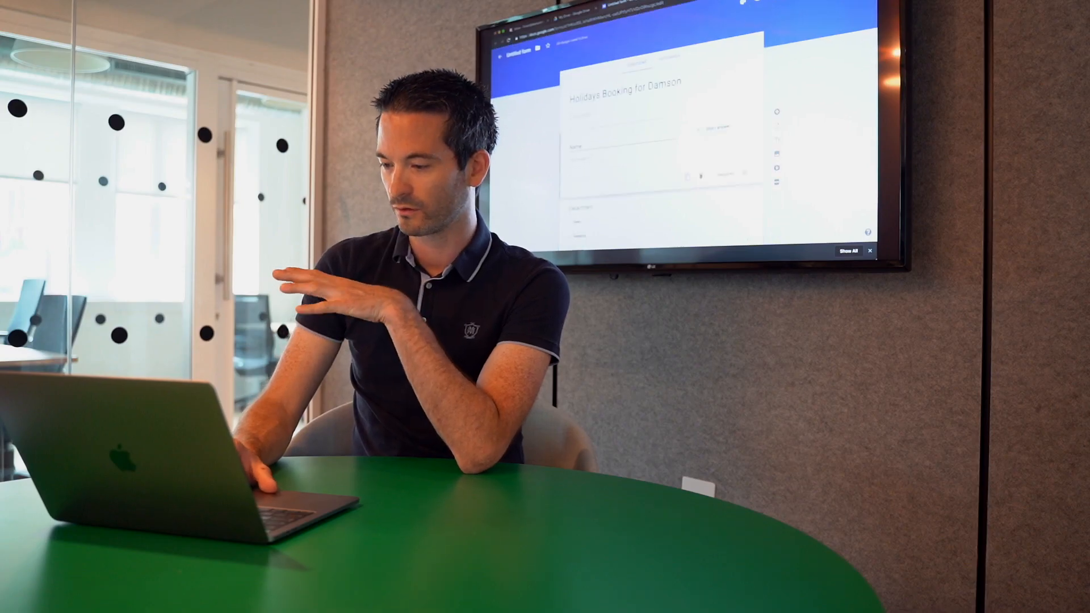
Make the "Manager" and "When do you need time off" questions required.
{"action": "scroll", "coordinate": [682, 142], "scroll_direction": "down", "scroll_amount": 5}
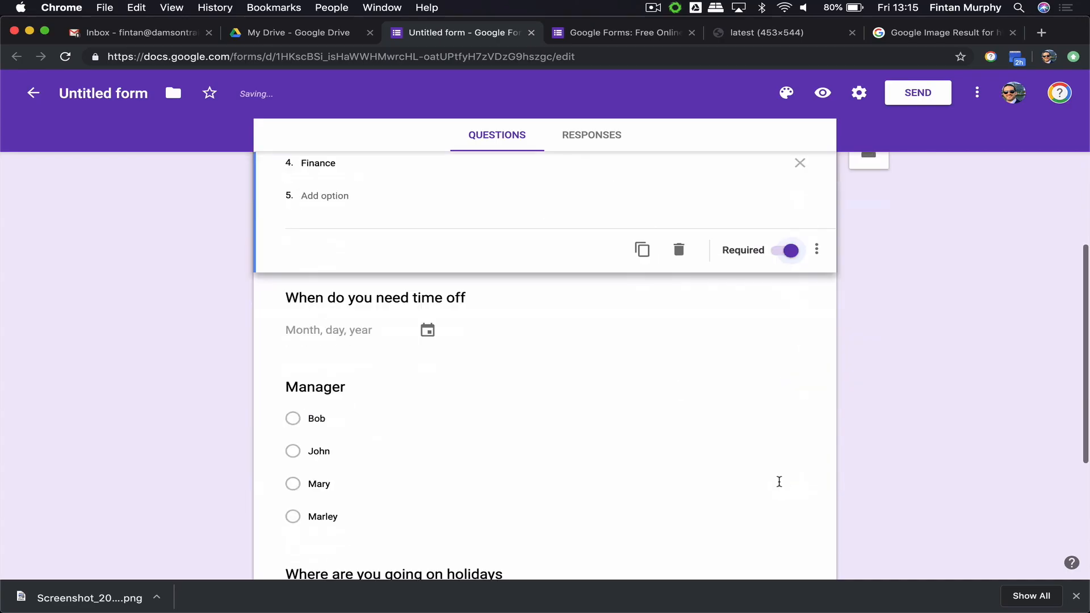
{"action": "scroll", "coordinate": [752, 445], "scroll_direction": "down", "scroll_amount": 1}
{"action": "left_click", "coordinate": [753, 445]}
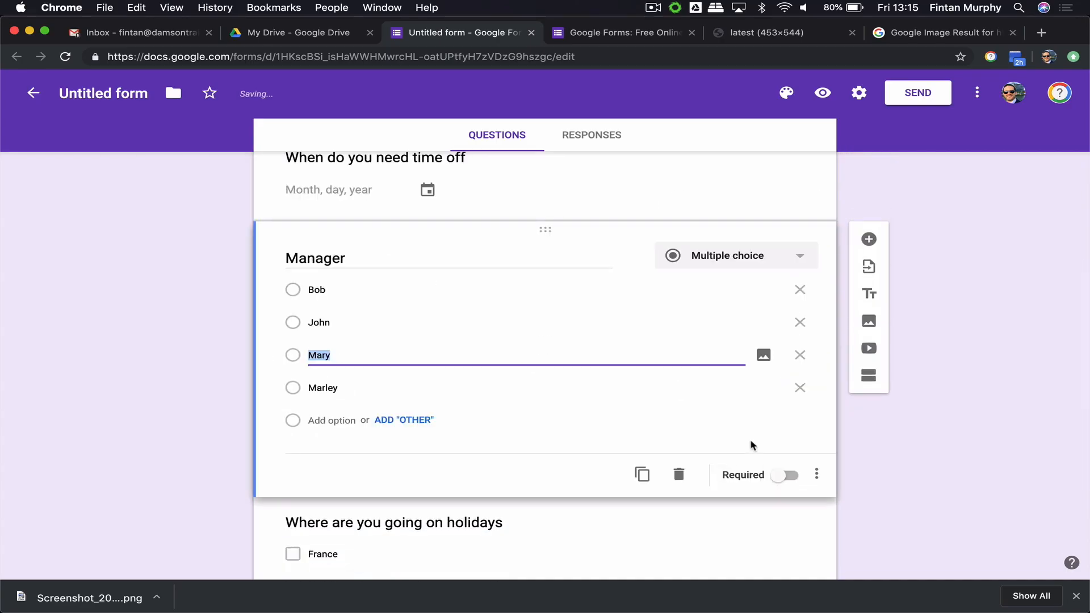
{"action": "left_click", "coordinate": [784, 476]}
{"action": "scroll", "coordinate": [747, 496], "scroll_direction": "down", "scroll_amount": 3}
{"action": "scroll", "coordinate": [713, 506], "scroll_direction": "up", "scroll_amount": 6}
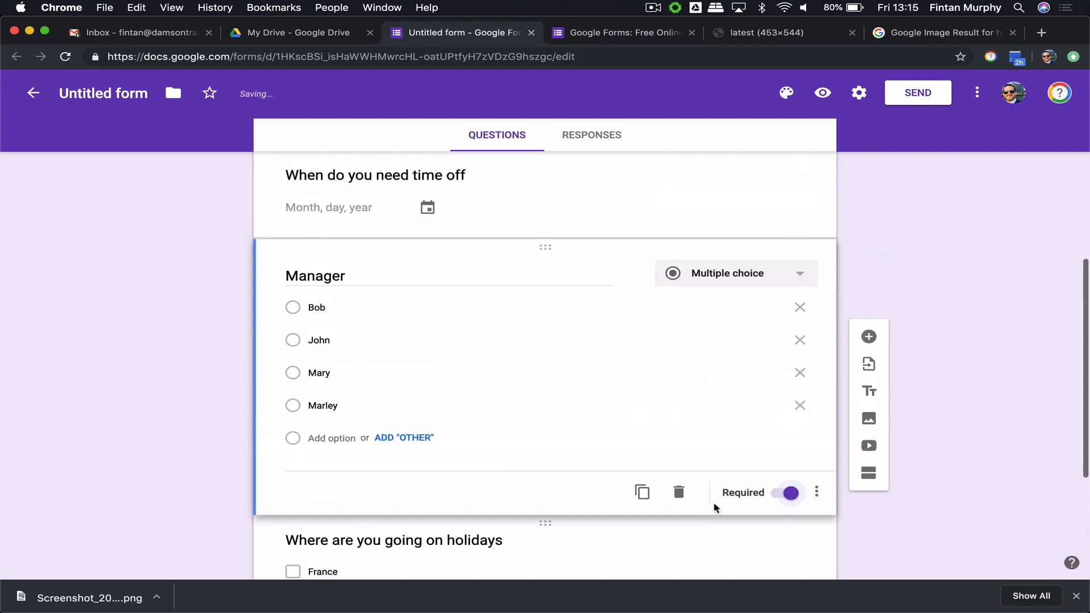
{"action": "left_click", "coordinate": [744, 377]}
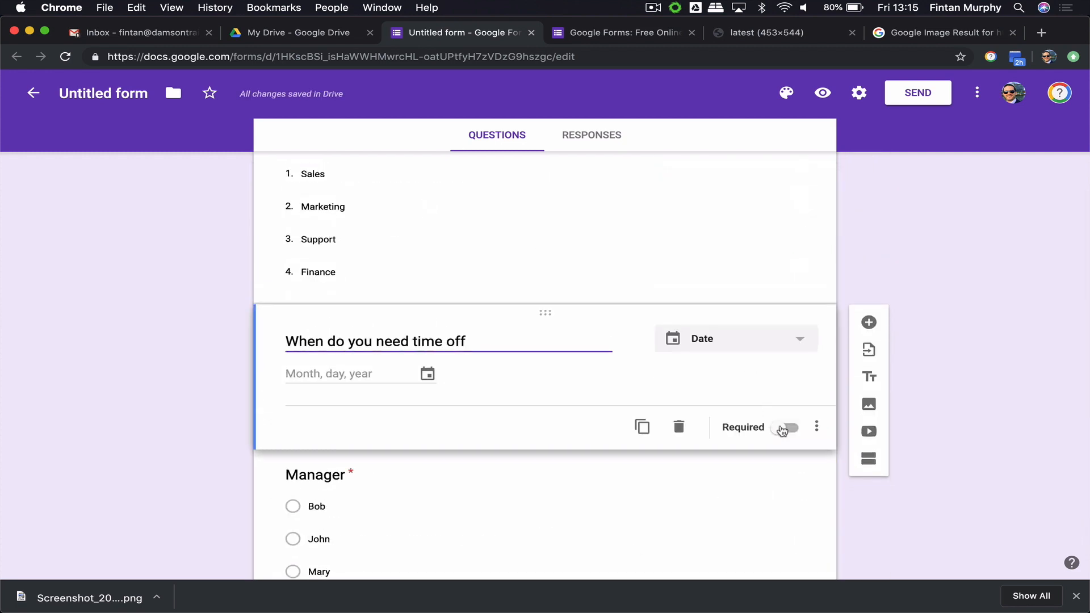
{"action": "left_click", "coordinate": [782, 433]}
Look over the finished questions and the form's general settings, leaving the settings without saving changes.
{"action": "scroll", "coordinate": [912, 467], "scroll_direction": "down", "scroll_amount": 5}
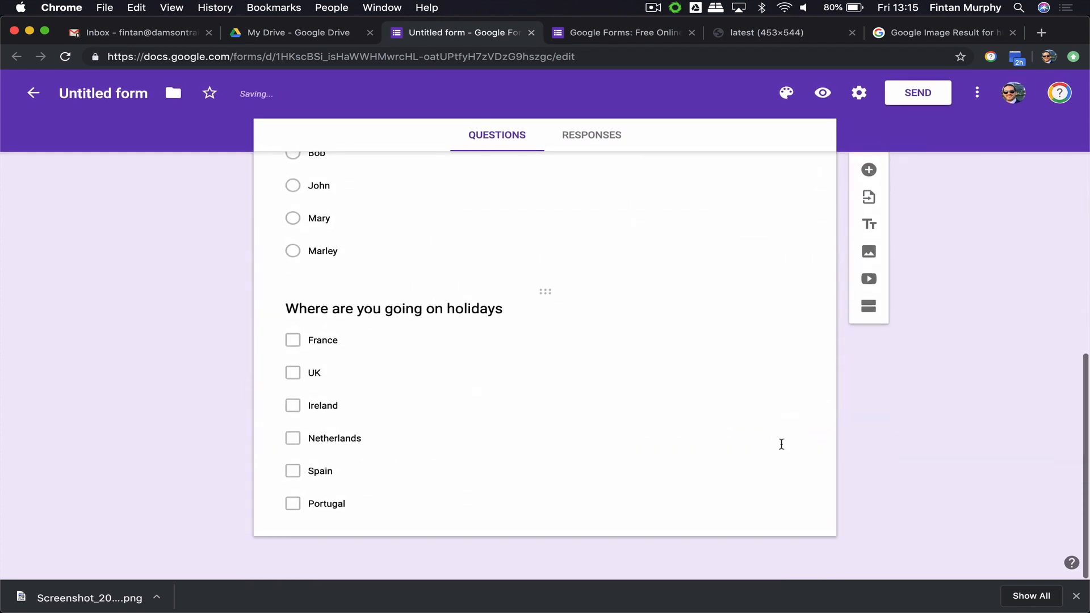
{"action": "scroll", "coordinate": [782, 445], "scroll_direction": "up", "scroll_amount": 10}
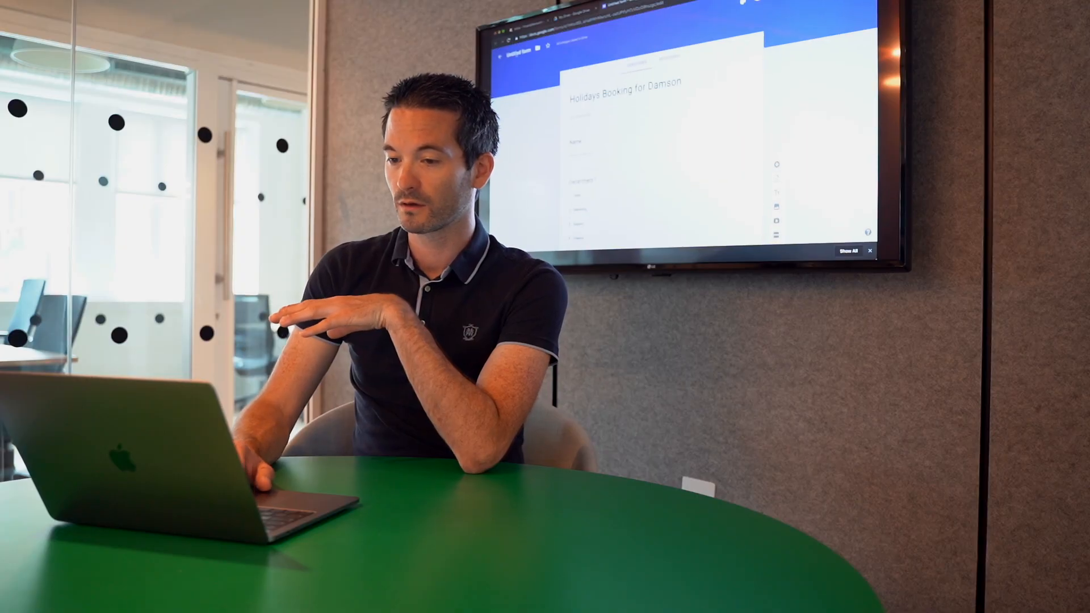
{"action": "left_click", "coordinate": [773, 1]}
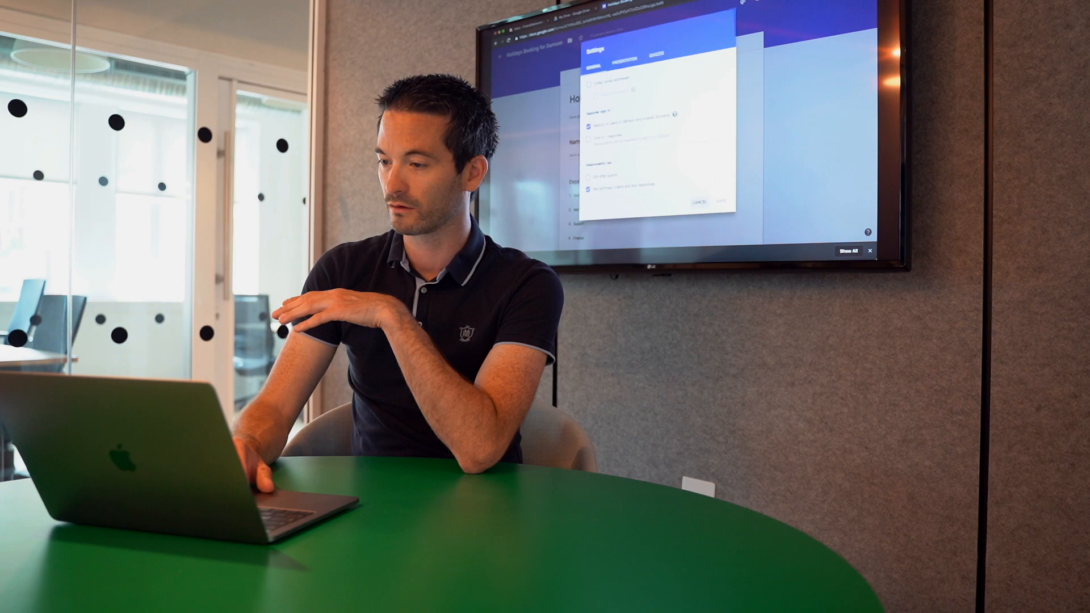
{"action": "left_click", "coordinate": [698, 199]}
Change the form's theme color to the medium blue preset.
{"action": "left_click", "coordinate": [787, 92]}
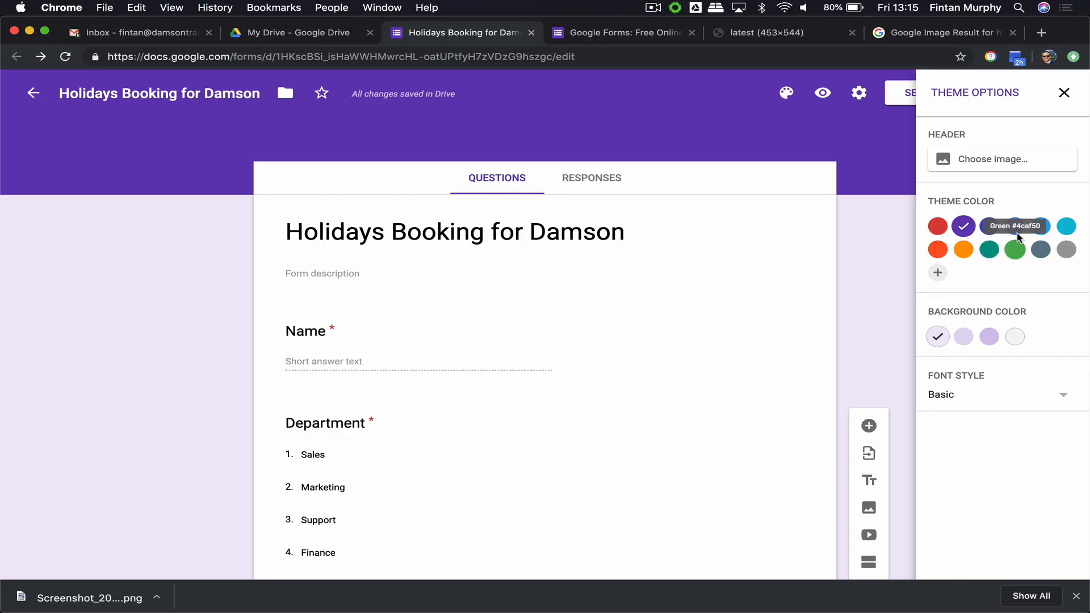
{"action": "left_click", "coordinate": [1015, 226]}
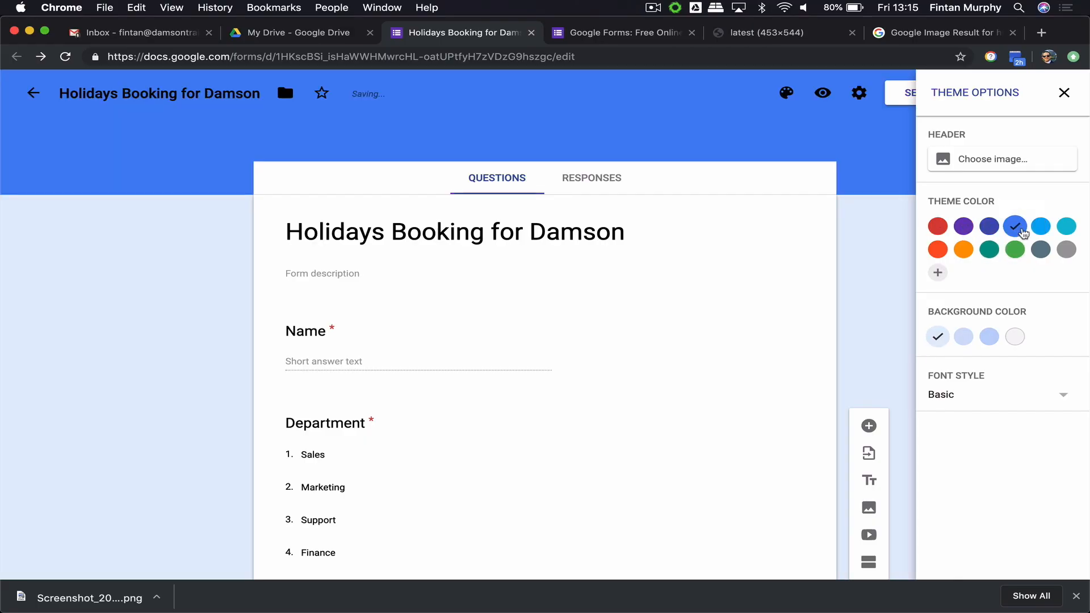
Set the form's header image to the green and teal polygon pattern from the Other category, and leave the theme options.
{"action": "left_click", "coordinate": [981, 159]}
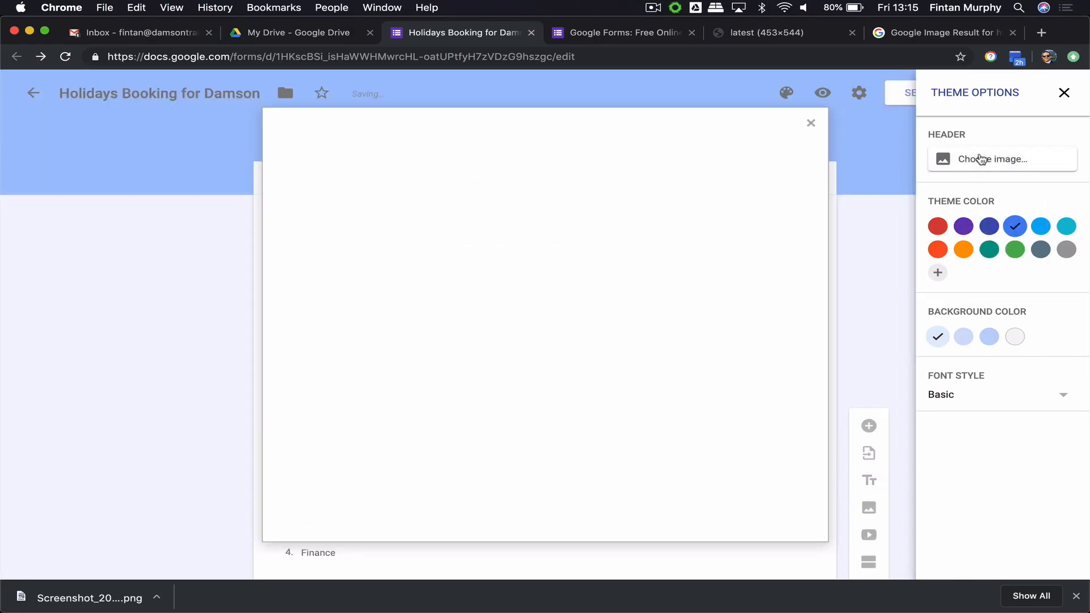
{"action": "scroll", "coordinate": [516, 401], "scroll_direction": "down", "scroll_amount": 5}
{"action": "scroll", "coordinate": [516, 401], "scroll_direction": "down", "scroll_amount": 10}
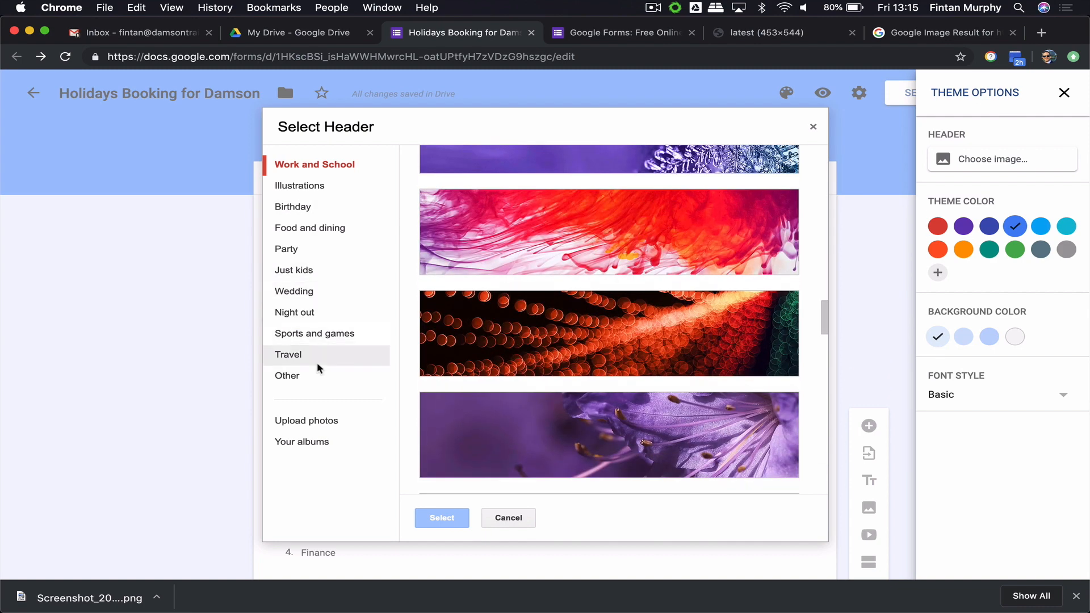
{"action": "left_click", "coordinate": [313, 379]}
{"action": "scroll", "coordinate": [591, 414], "scroll_direction": "down", "scroll_amount": 10}
{"action": "scroll", "coordinate": [591, 412], "scroll_direction": "up", "scroll_amount": 8}
{"action": "scroll", "coordinate": [591, 413], "scroll_direction": "up", "scroll_amount": 4}
{"action": "scroll", "coordinate": [591, 384], "scroll_direction": "down", "scroll_amount": 6}
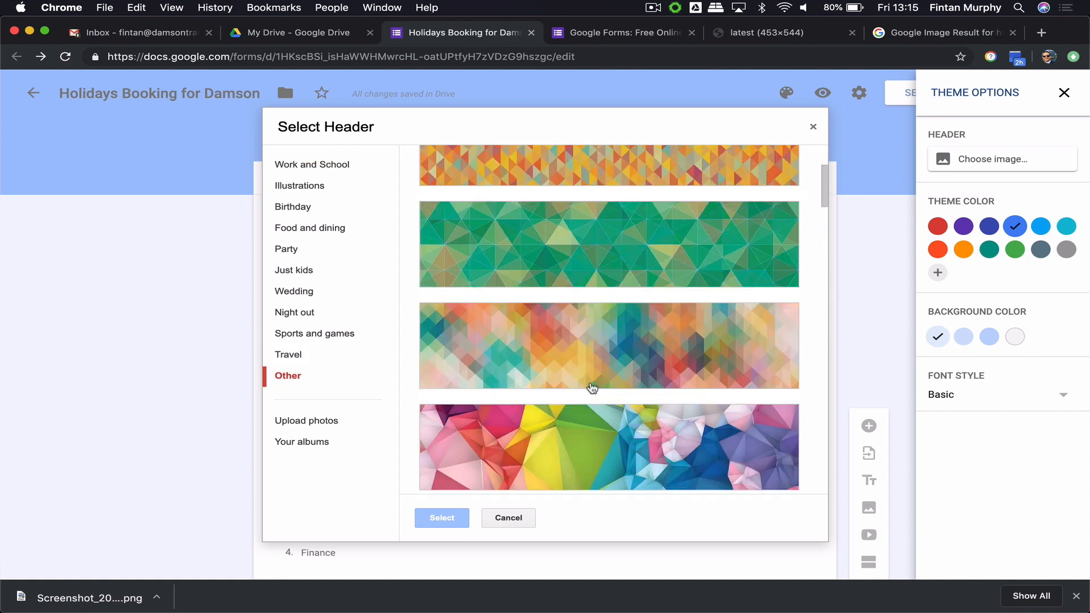
{"action": "left_click", "coordinate": [593, 309]}
{"action": "left_click", "coordinate": [448, 517]}
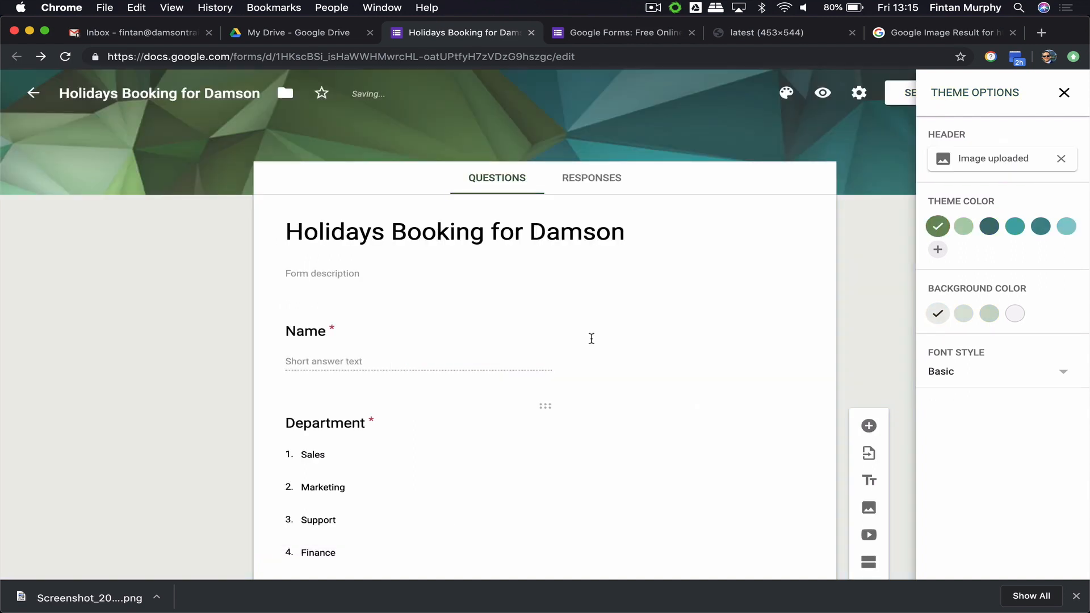
{"action": "left_click", "coordinate": [1064, 93]}
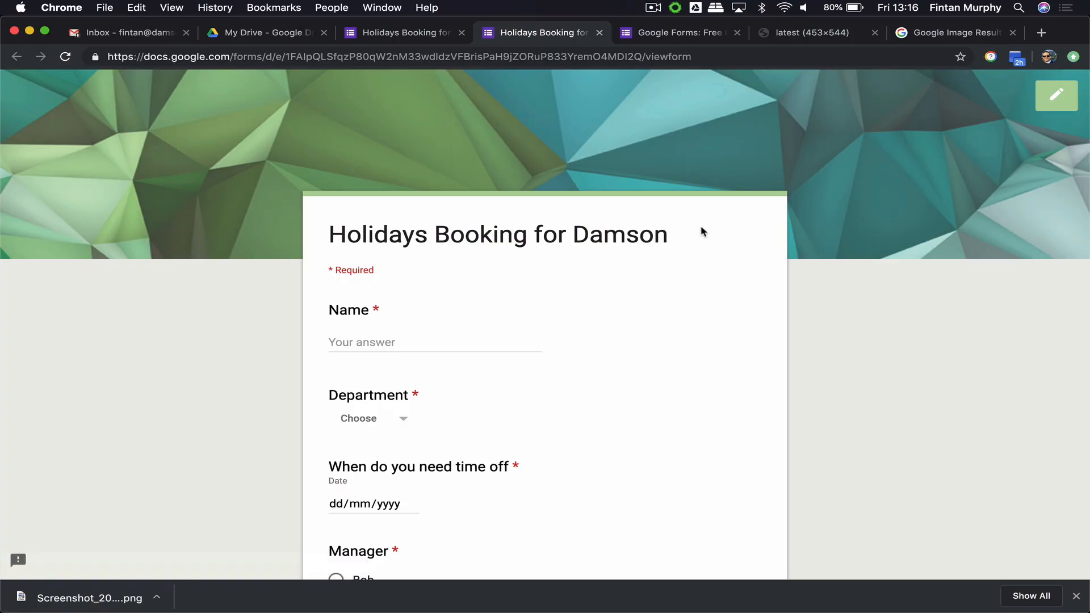
Look over the form's preview from header to last question and select its web address.
{"action": "scroll", "coordinate": [702, 230], "scroll_direction": "down", "scroll_amount": 10}
{"action": "scroll", "coordinate": [701, 230], "scroll_direction": "up", "scroll_amount": 4}
{"action": "scroll", "coordinate": [702, 230], "scroll_direction": "up", "scroll_amount": 5}
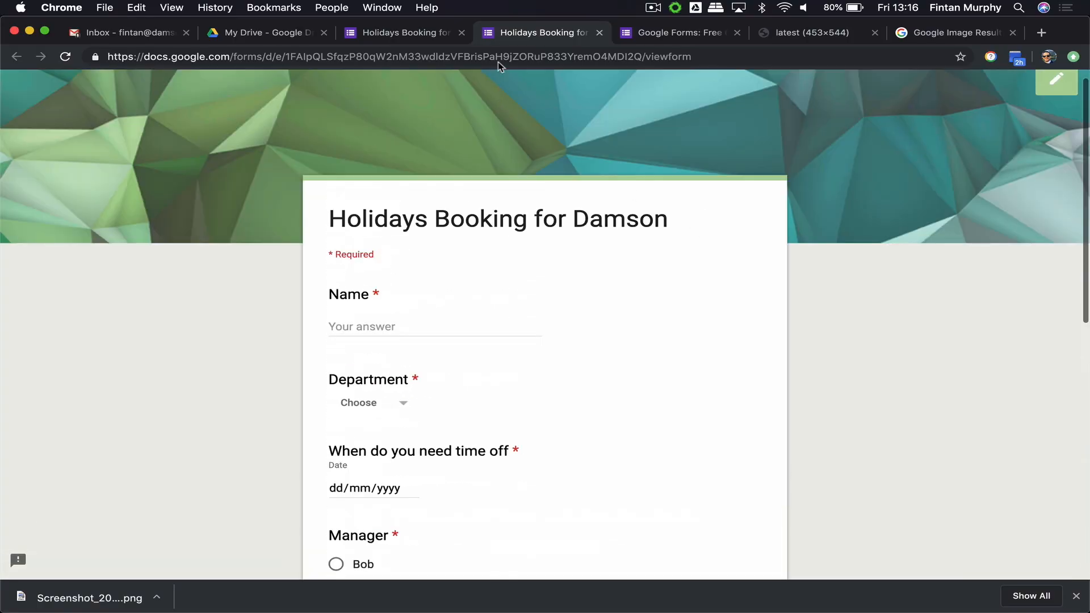
{"action": "left_click", "coordinate": [503, 54]}
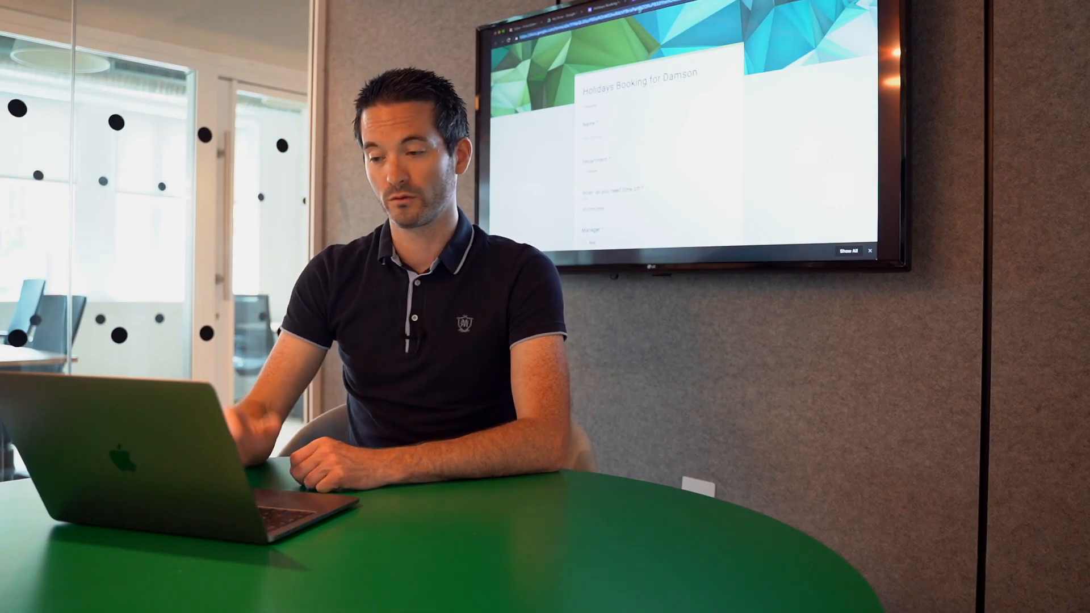
Return to the form editor and view the email and embed HTML send options, leaving them without sending.
{"action": "left_click", "coordinate": [613, 7]}
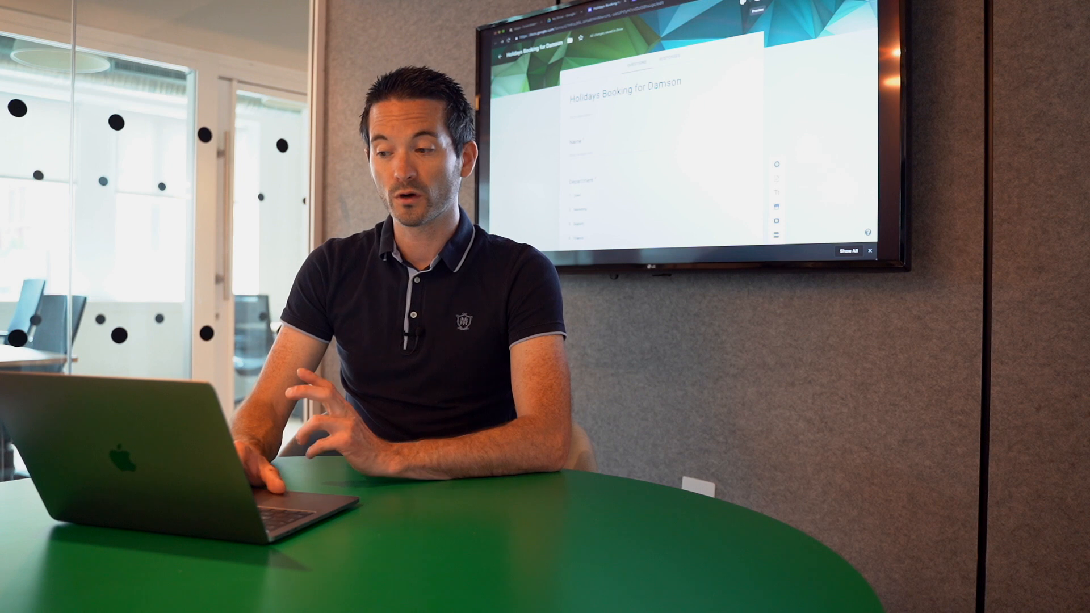
{"action": "left_click", "coordinate": [771, 1]}
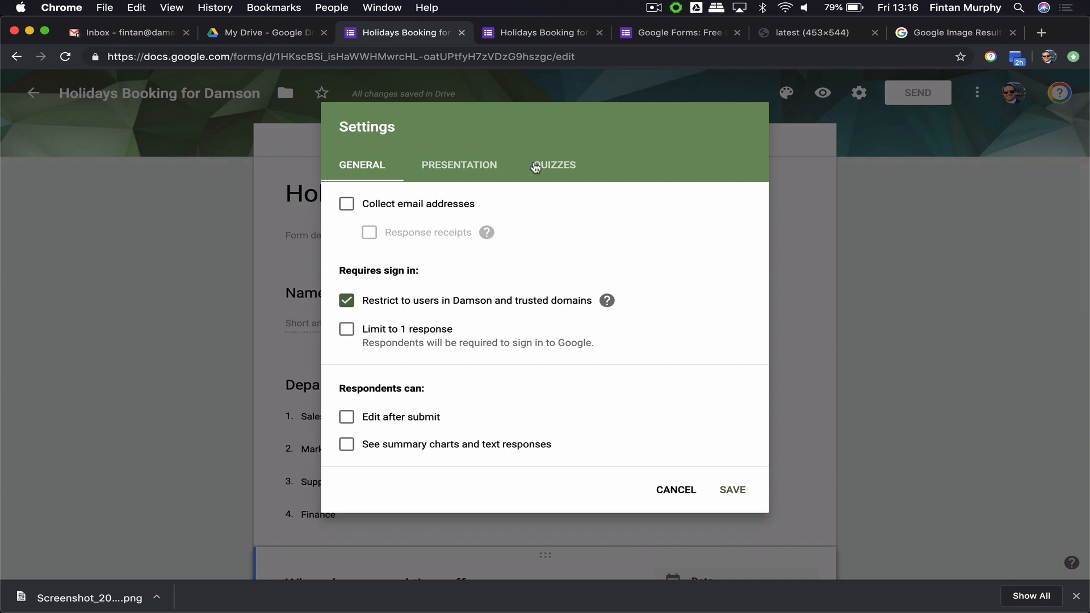
{"action": "left_click", "coordinate": [673, 502]}
{"action": "left_click", "coordinate": [937, 95]}
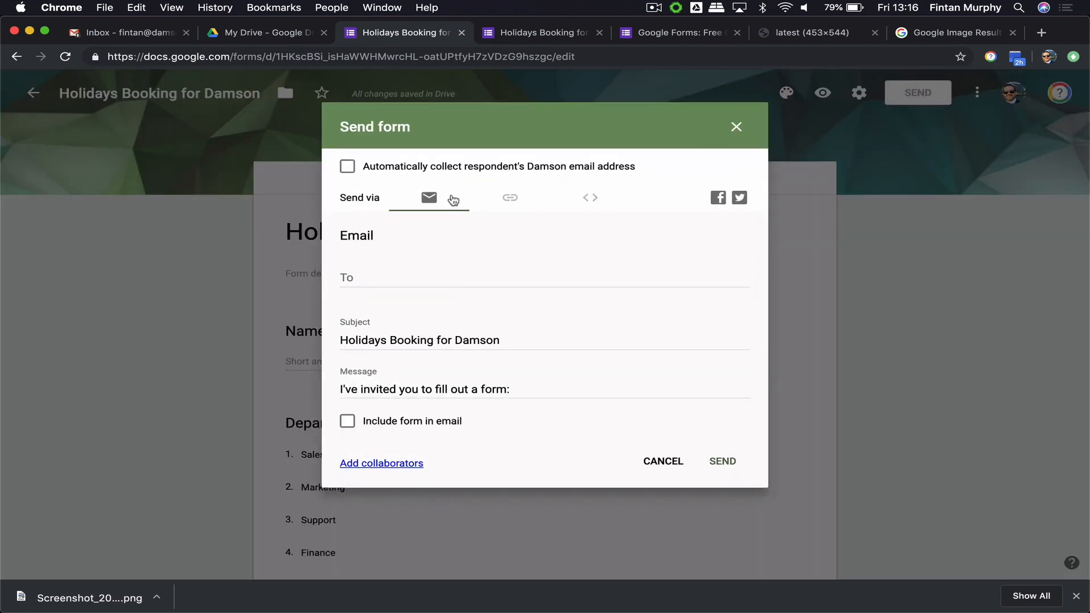
{"action": "left_click", "coordinate": [584, 200]}
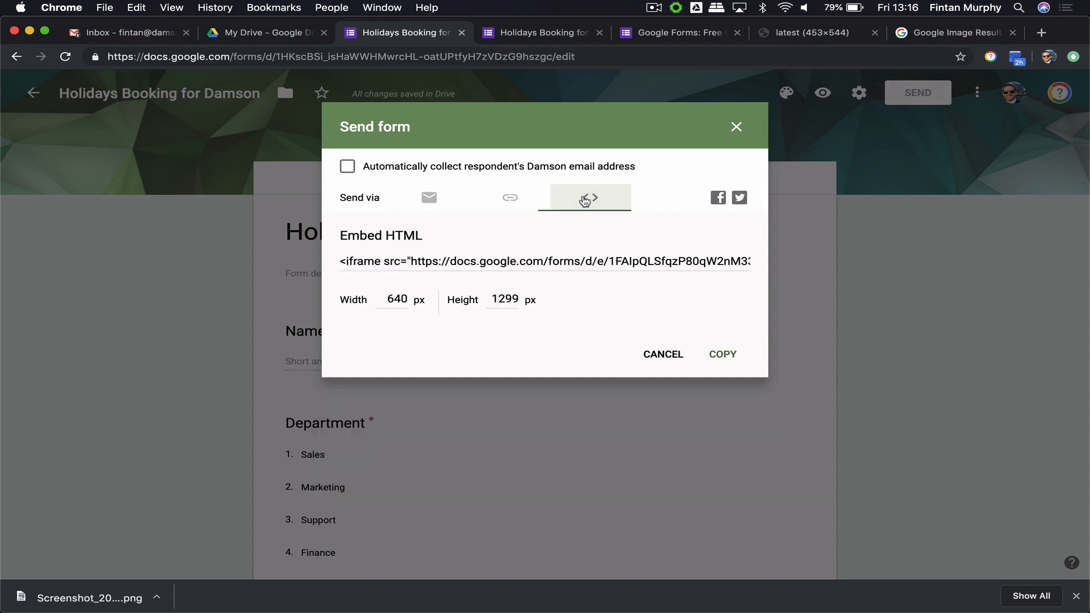
{"action": "left_click", "coordinate": [429, 262]}
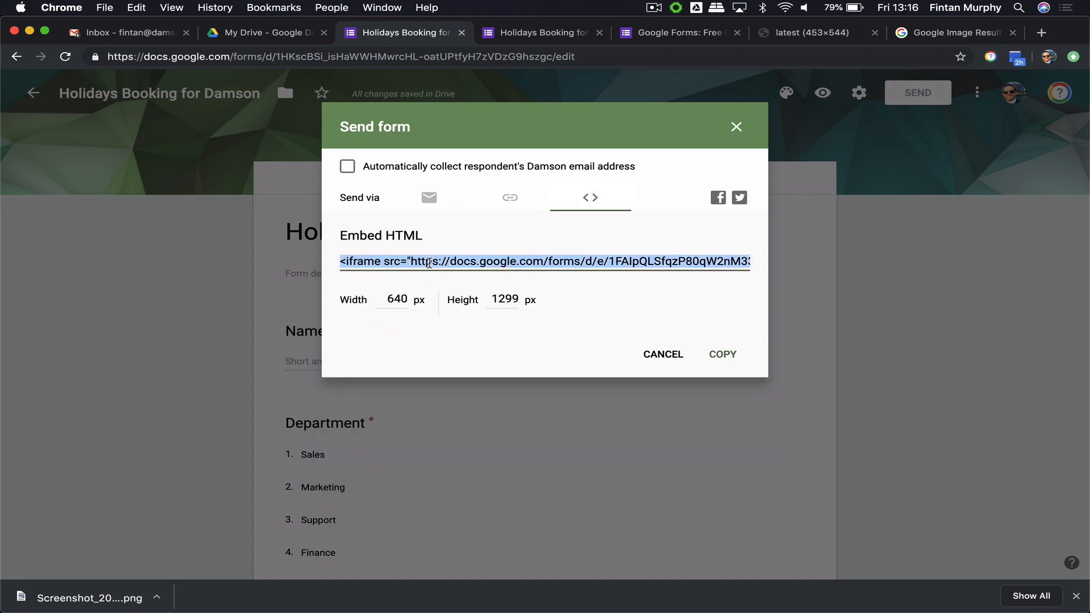
{"action": "left_click", "coordinate": [683, 358]}
Turn off the form's restriction to users in Damson and trusted domains in the general settings.
{"action": "left_click", "coordinate": [859, 93]}
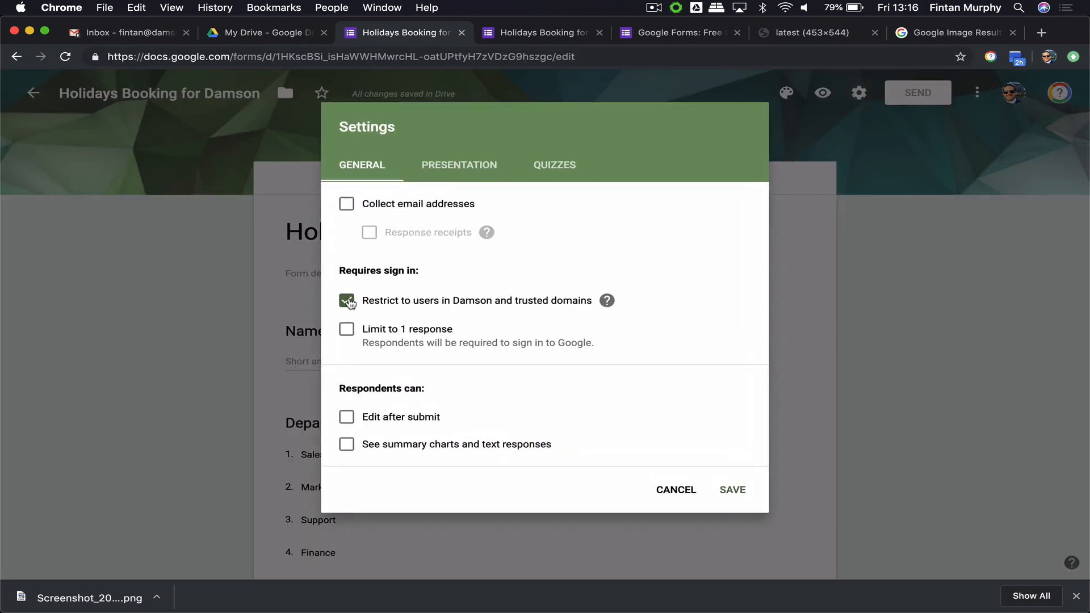
{"action": "left_click", "coordinate": [348, 301]}
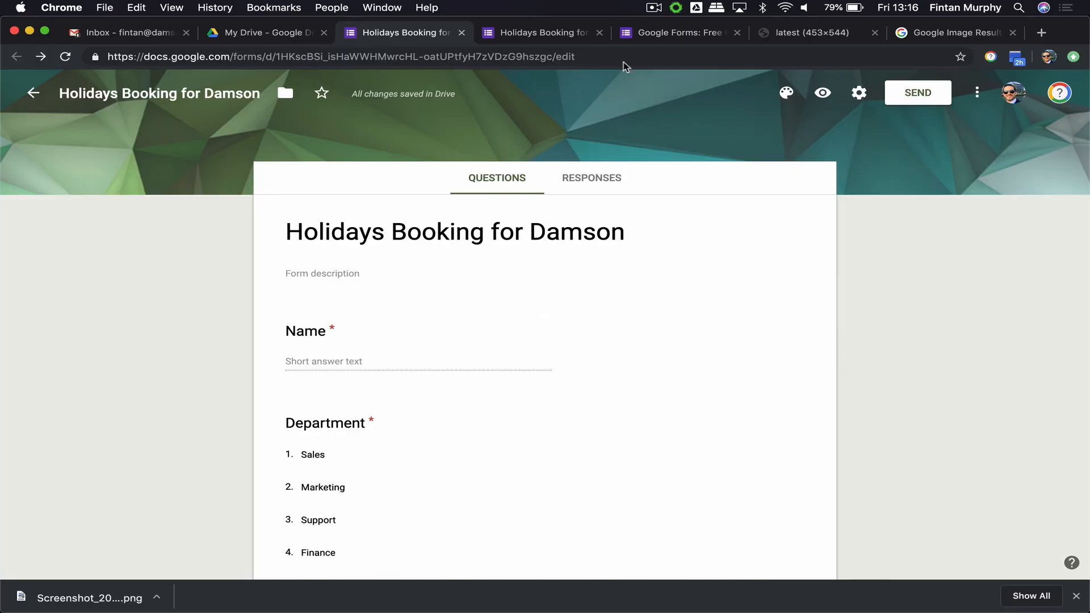
In the live form, enter the respondent's name, choose the Marketing department and set the time off date to 31/07/2019.
{"action": "left_click", "coordinate": [541, 33]}
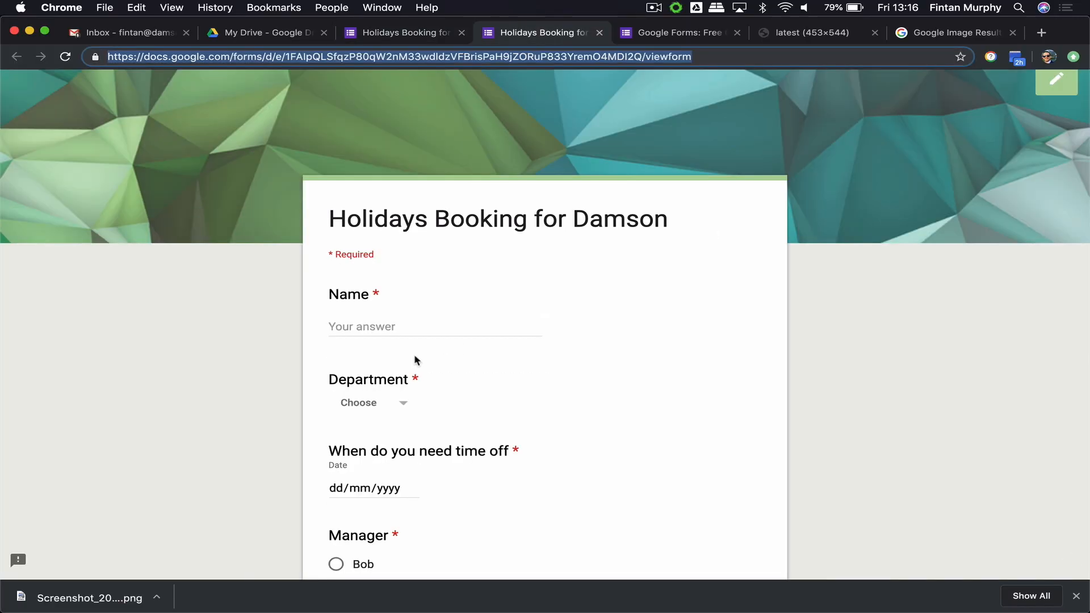
{"action": "left_click", "coordinate": [375, 332]}
{"action": "type", "text": "Fintan"}
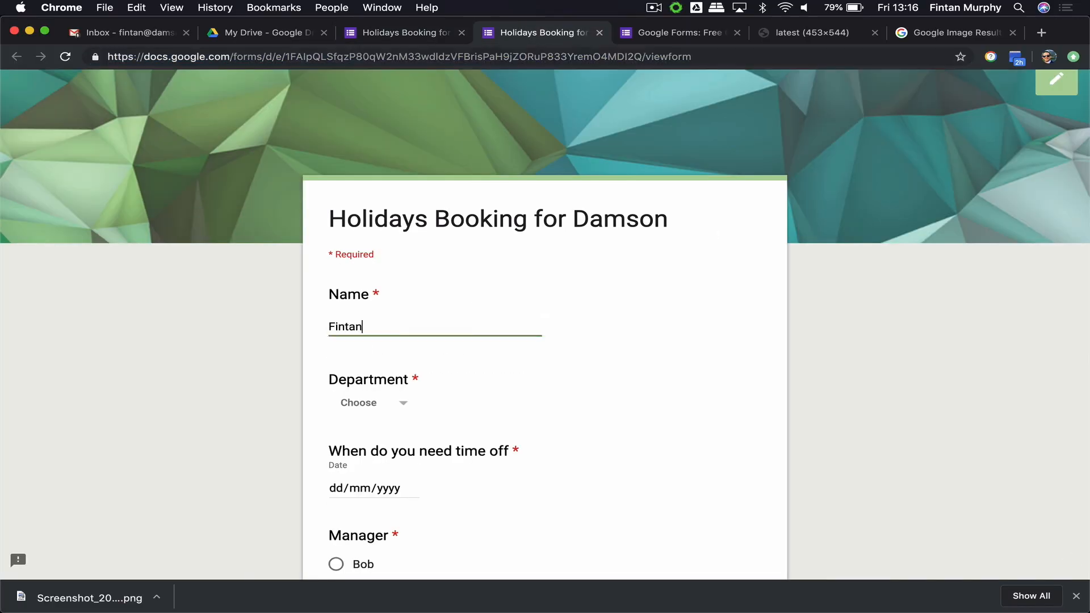
{"action": "scroll", "coordinate": [624, 405], "scroll_direction": "down", "scroll_amount": 3}
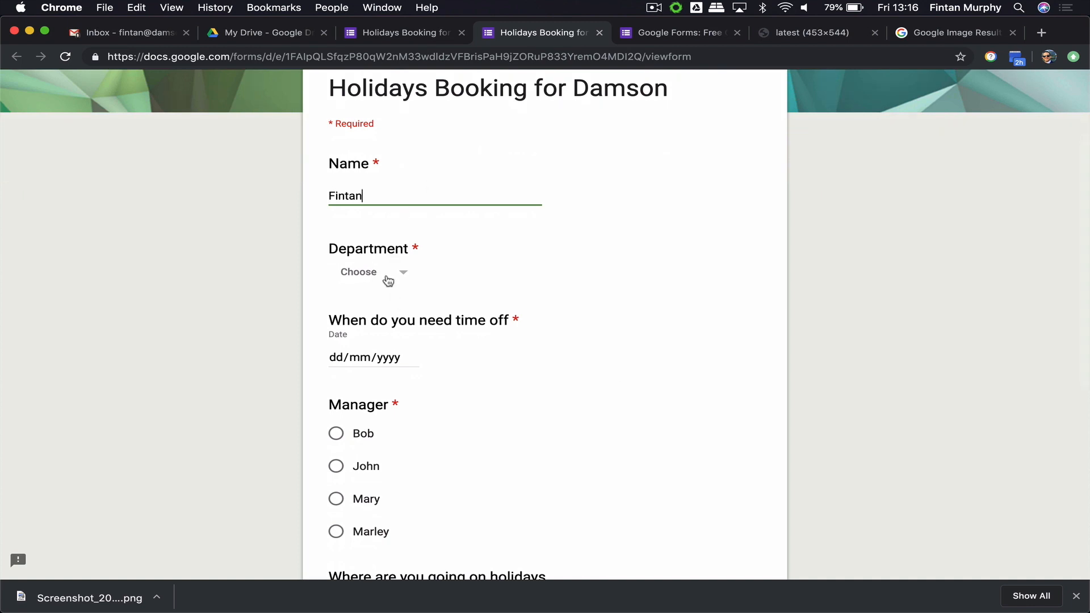
{"action": "left_click", "coordinate": [388, 279]}
{"action": "left_click", "coordinate": [370, 343]}
{"action": "left_click", "coordinate": [389, 363]}
{"action": "left_click", "coordinate": [411, 367]}
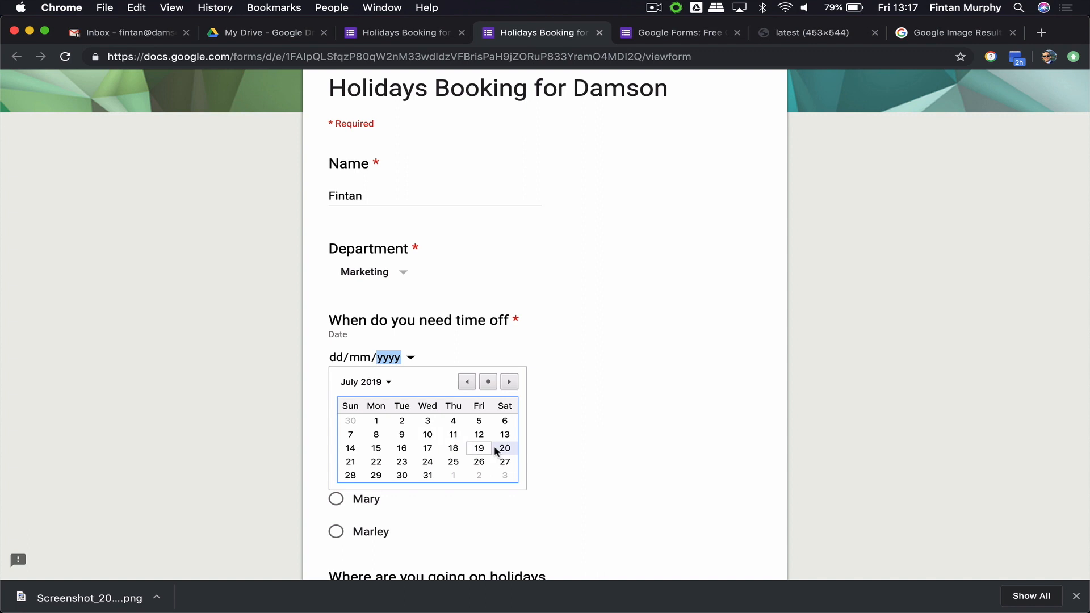
{"action": "left_click", "coordinate": [433, 475]}
Choose the first manager, tick France and UK as holiday destinations, and submit the response.
{"action": "left_click", "coordinate": [337, 434]}
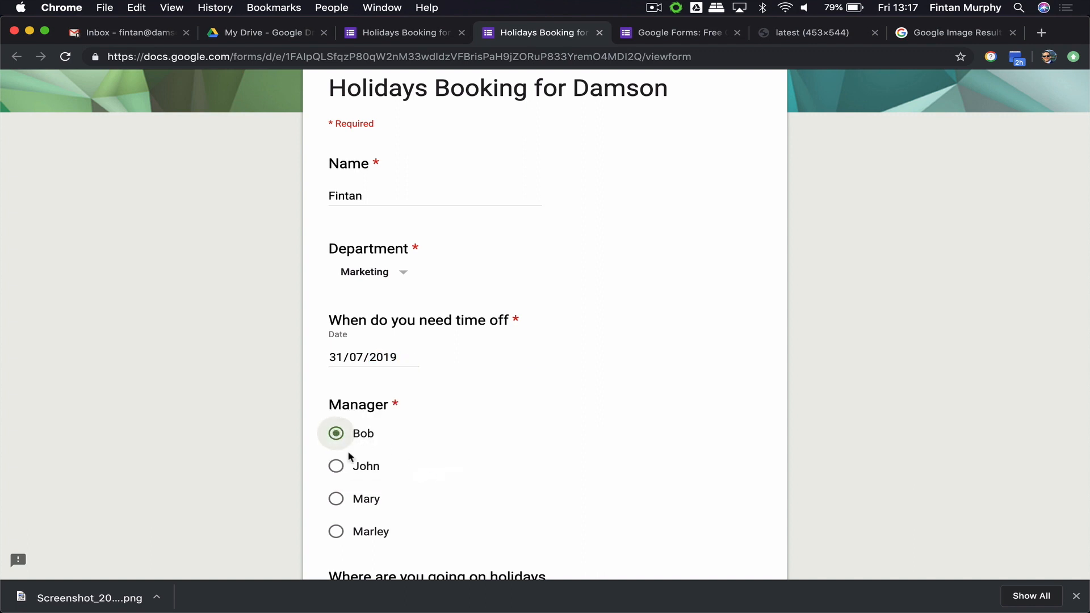
{"action": "scroll", "coordinate": [341, 449], "scroll_direction": "down", "scroll_amount": 3}
{"action": "left_click", "coordinate": [336, 475]}
{"action": "scroll", "coordinate": [408, 530], "scroll_direction": "down", "scroll_amount": 3}
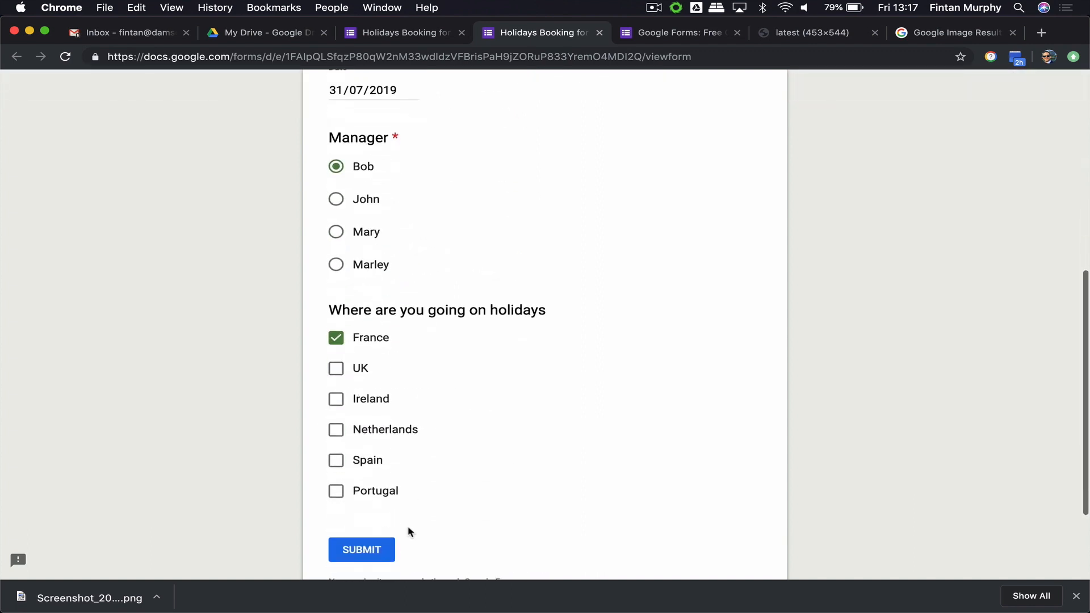
{"action": "left_click", "coordinate": [342, 360]}
{"action": "left_click", "coordinate": [376, 540]}
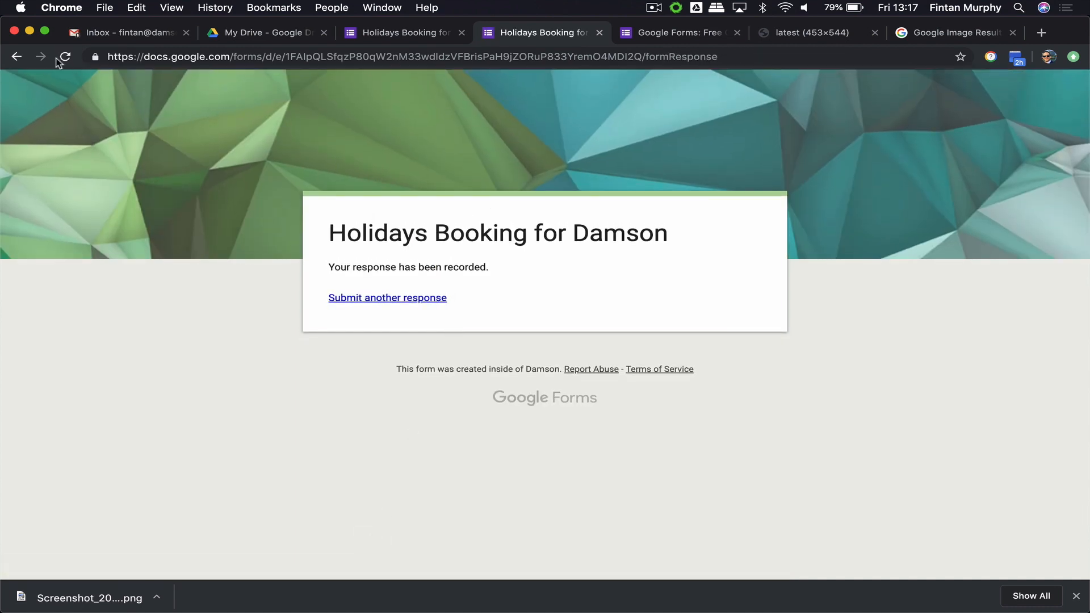
Go back to a blank copy of the live form, enter another respondent's name and open the Department choices.
{"action": "left_click", "coordinate": [21, 57]}
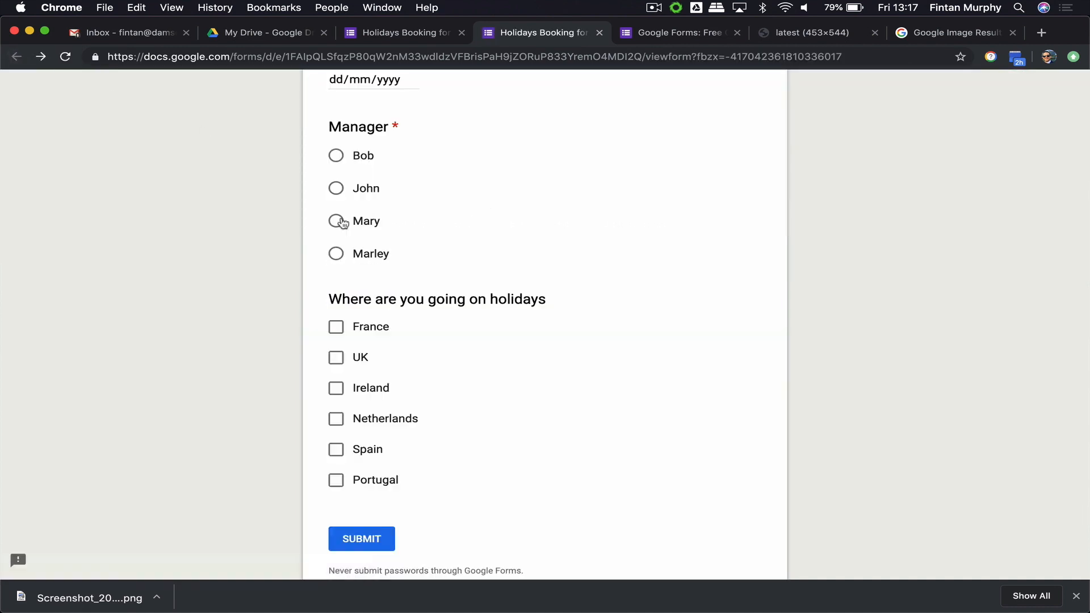
{"action": "left_click", "coordinate": [367, 337]}
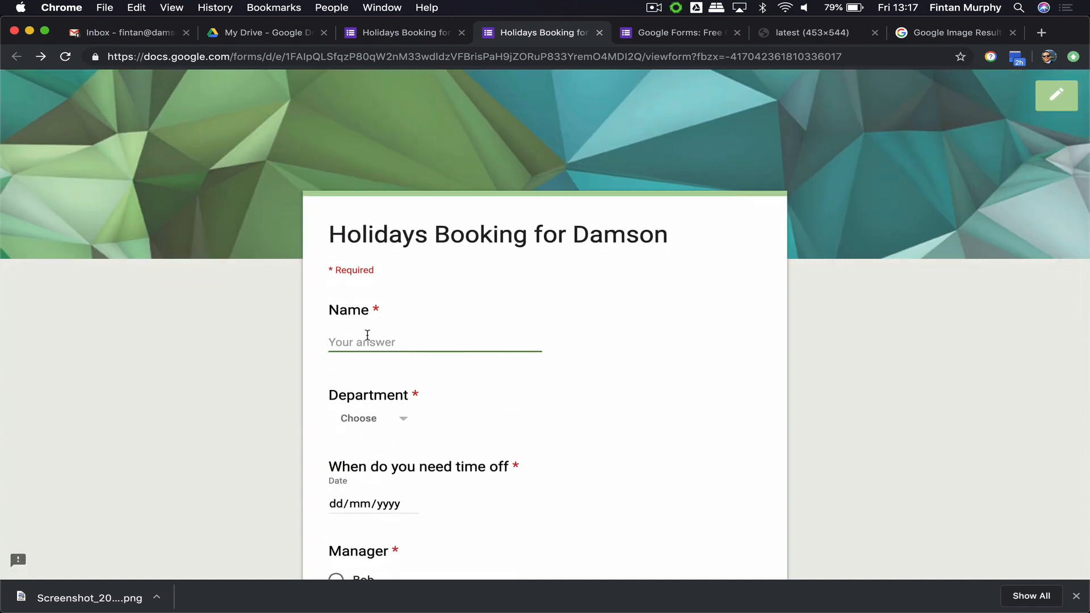
{"action": "scroll", "coordinate": [402, 341], "scroll_direction": "down", "scroll_amount": 3}
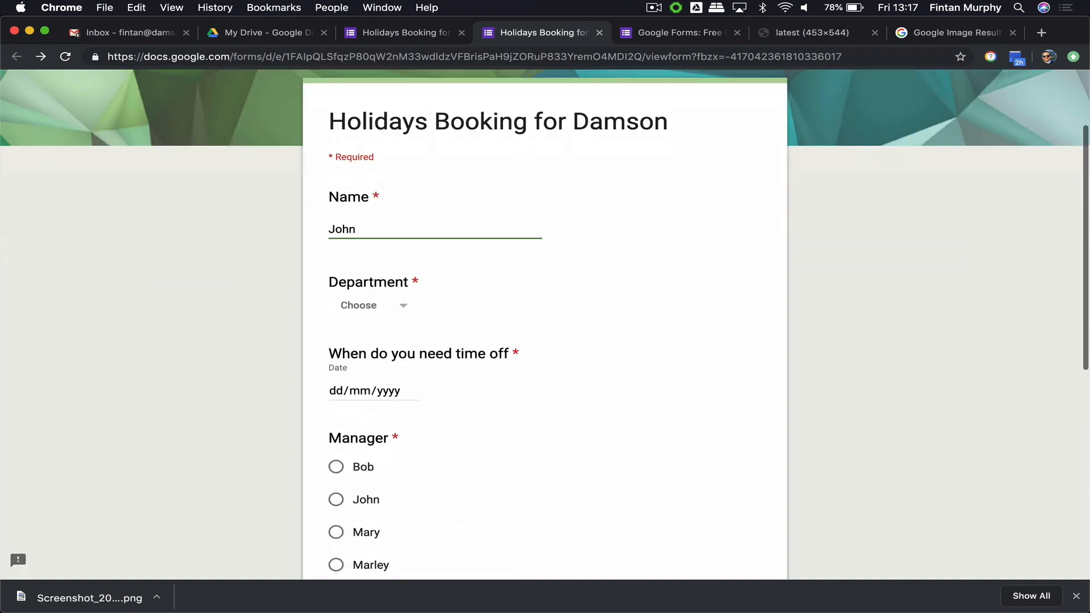
{"action": "left_click", "coordinate": [402, 280]}
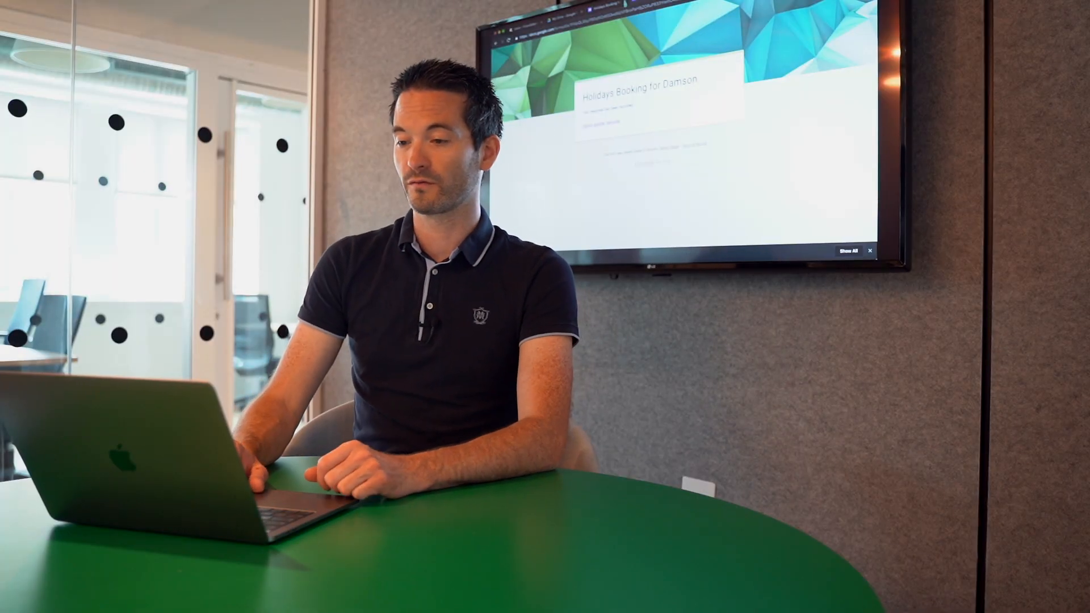
Return to the form editor and examine the response summary for name, department, time off, manager and holiday destinations.
{"action": "key", "text": "super+w"}
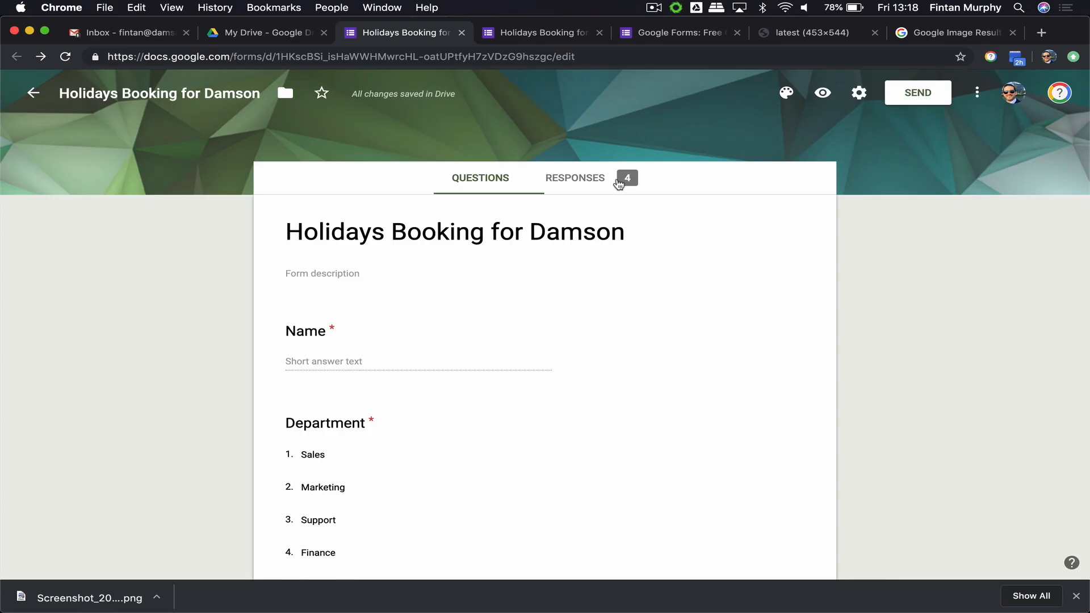
{"action": "left_click", "coordinate": [618, 180]}
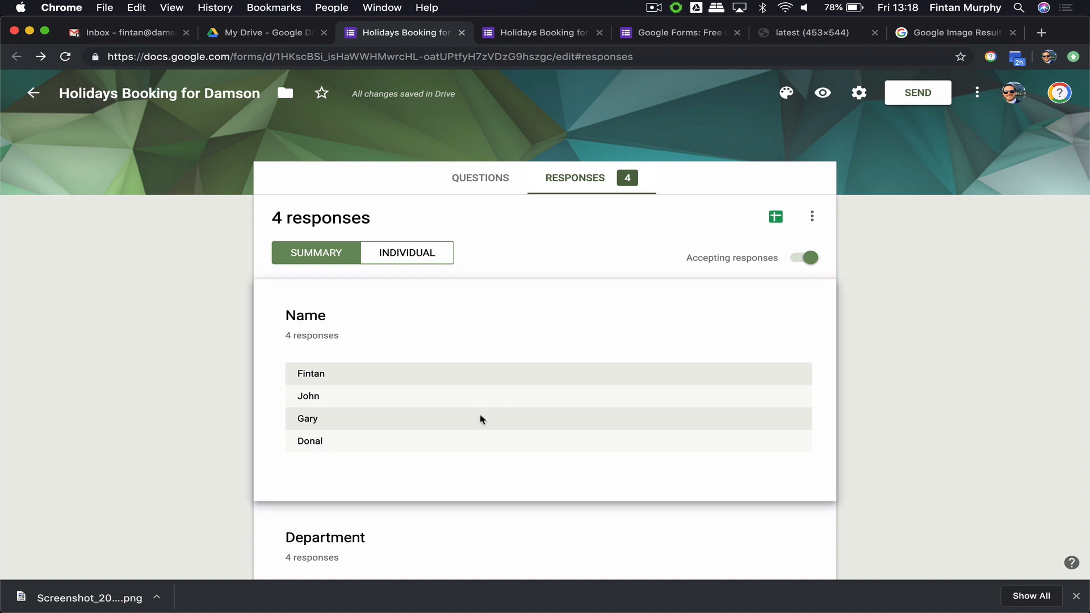
{"action": "scroll", "coordinate": [479, 419], "scroll_direction": "down", "scroll_amount": 3}
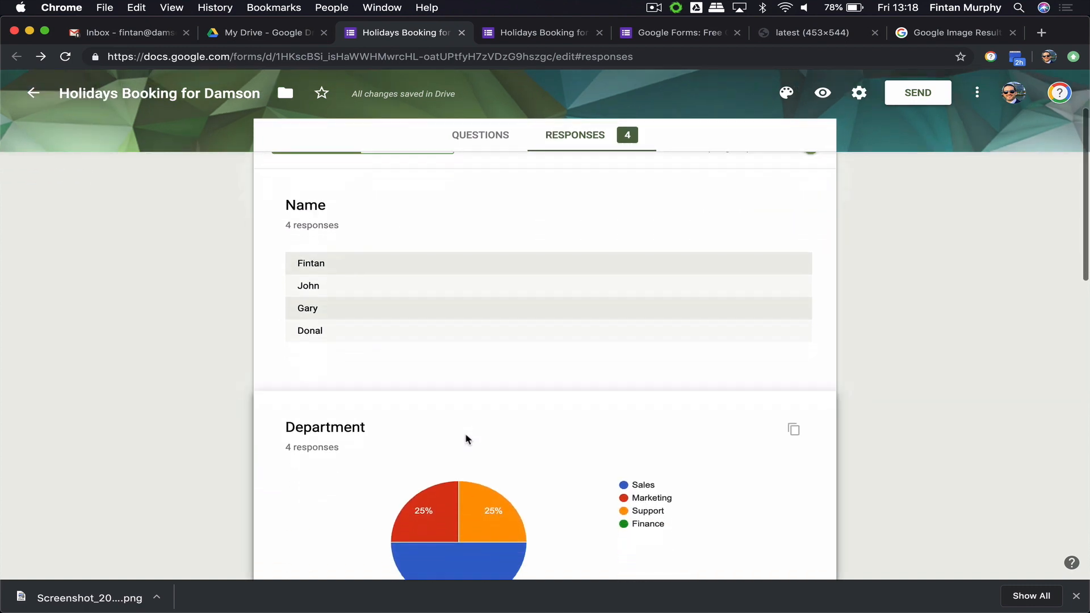
{"action": "scroll", "coordinate": [423, 511], "scroll_direction": "down", "scroll_amount": 5}
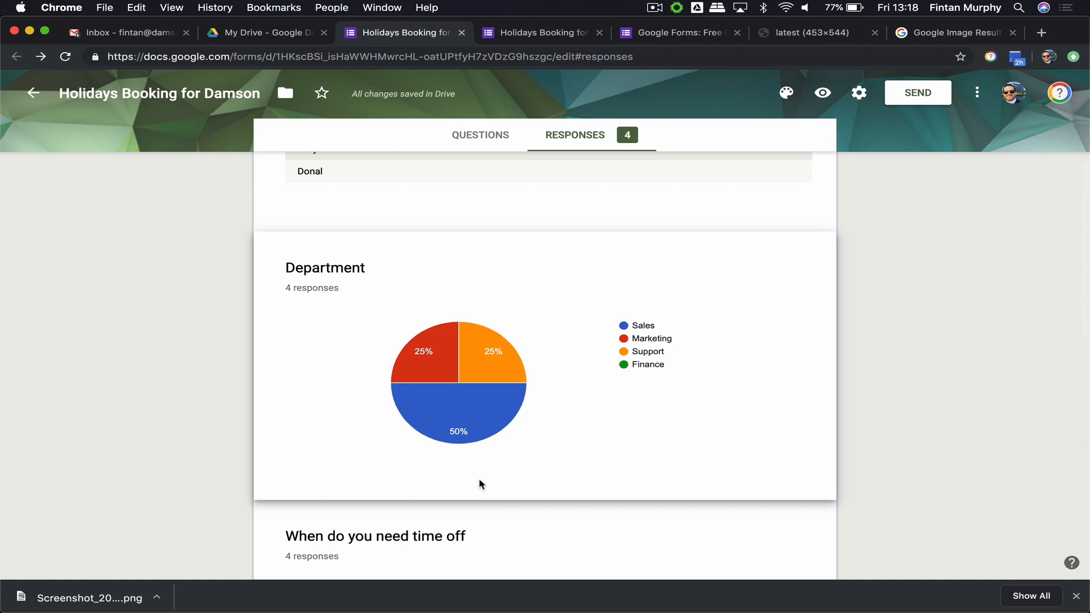
{"action": "mouse_move", "coordinate": [424, 348]}
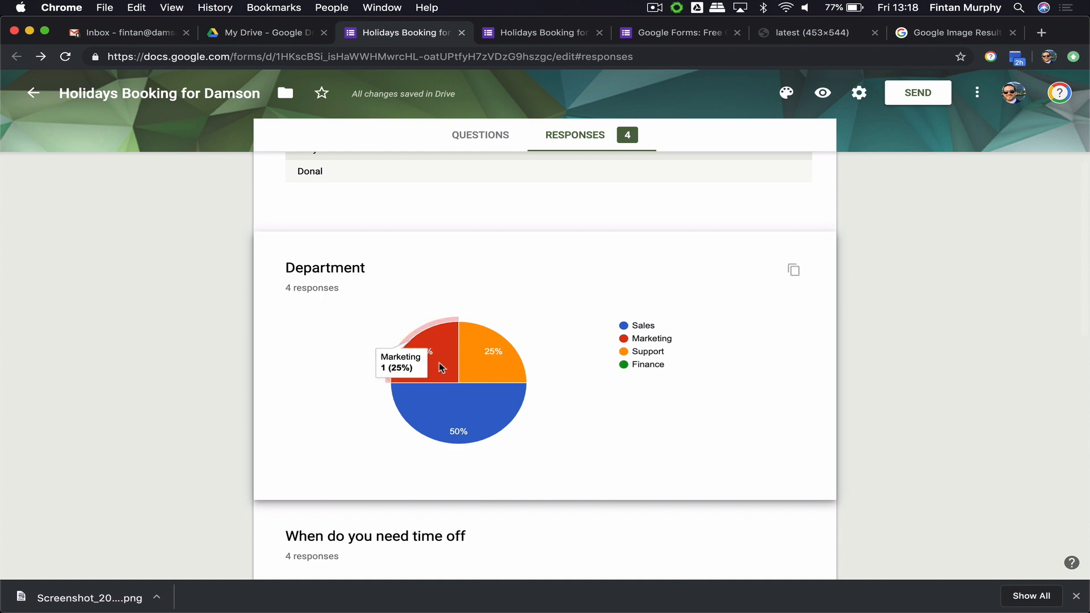
{"action": "mouse_move", "coordinate": [503, 359]}
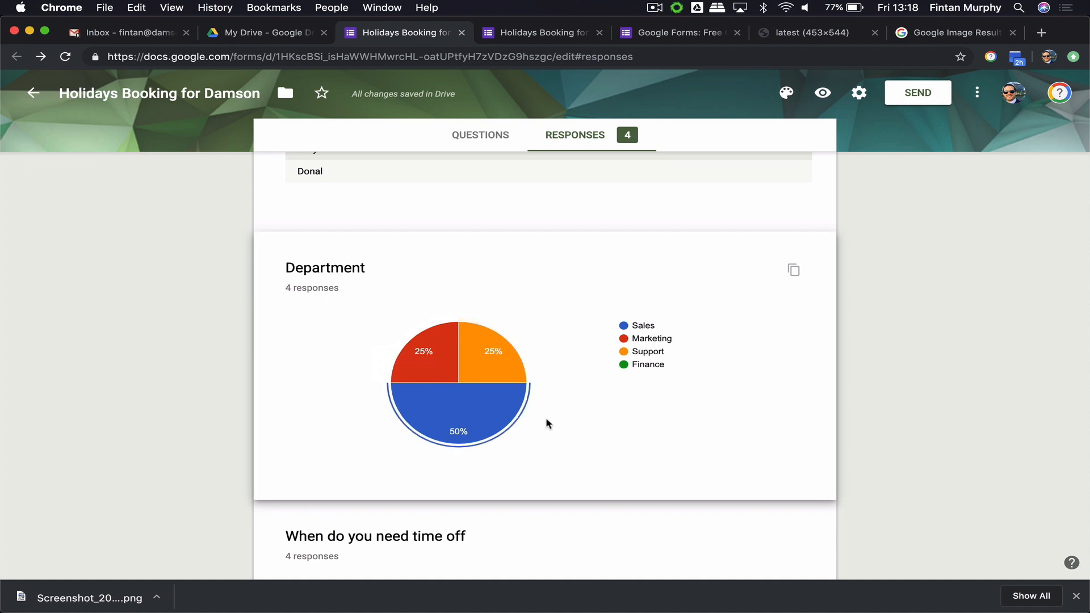
{"action": "mouse_move", "coordinate": [499, 420]}
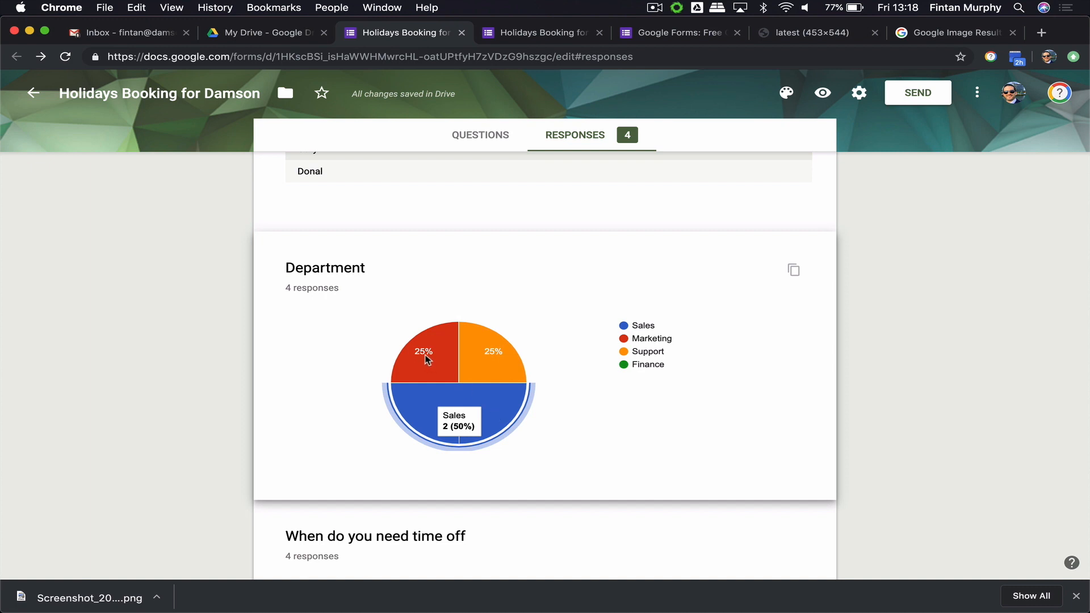
{"action": "scroll", "coordinate": [555, 426], "scroll_direction": "down", "scroll_amount": 5}
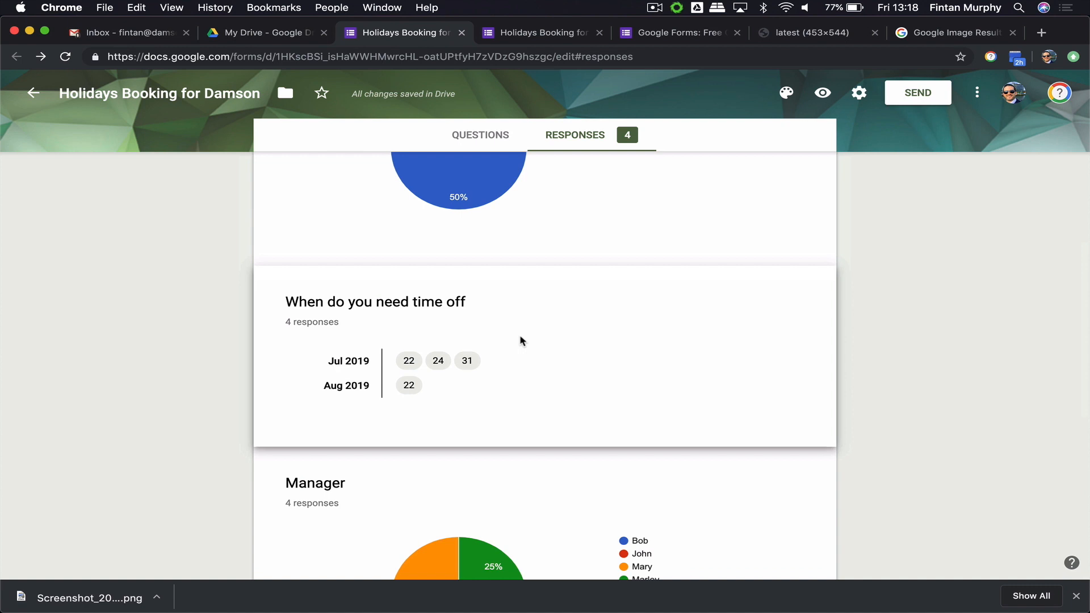
{"action": "scroll", "coordinate": [363, 409], "scroll_direction": "down", "scroll_amount": 3}
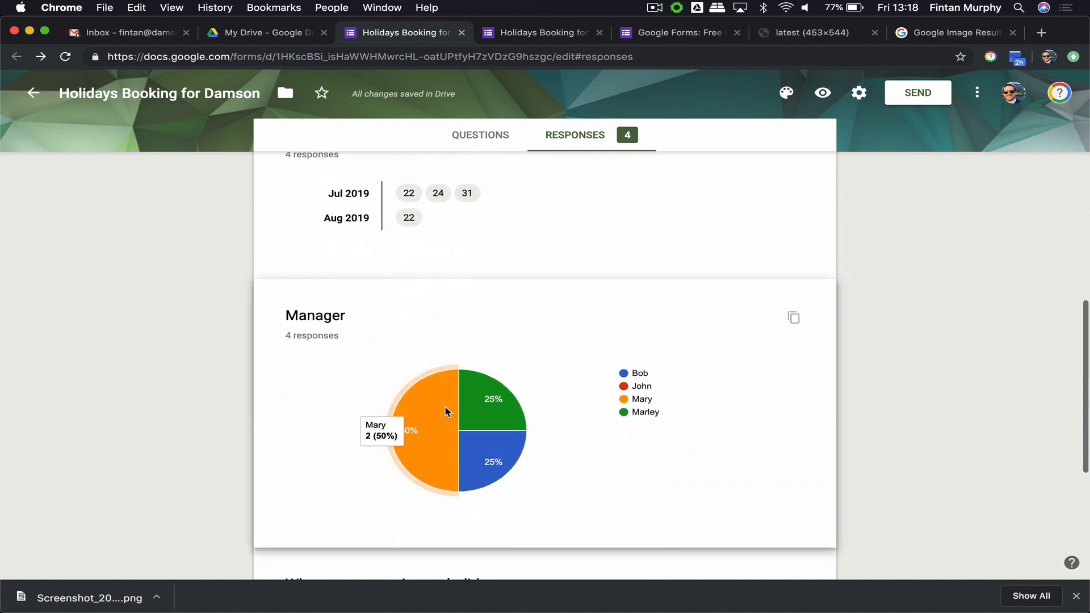
{"action": "scroll", "coordinate": [455, 453], "scroll_direction": "down", "scroll_amount": 5}
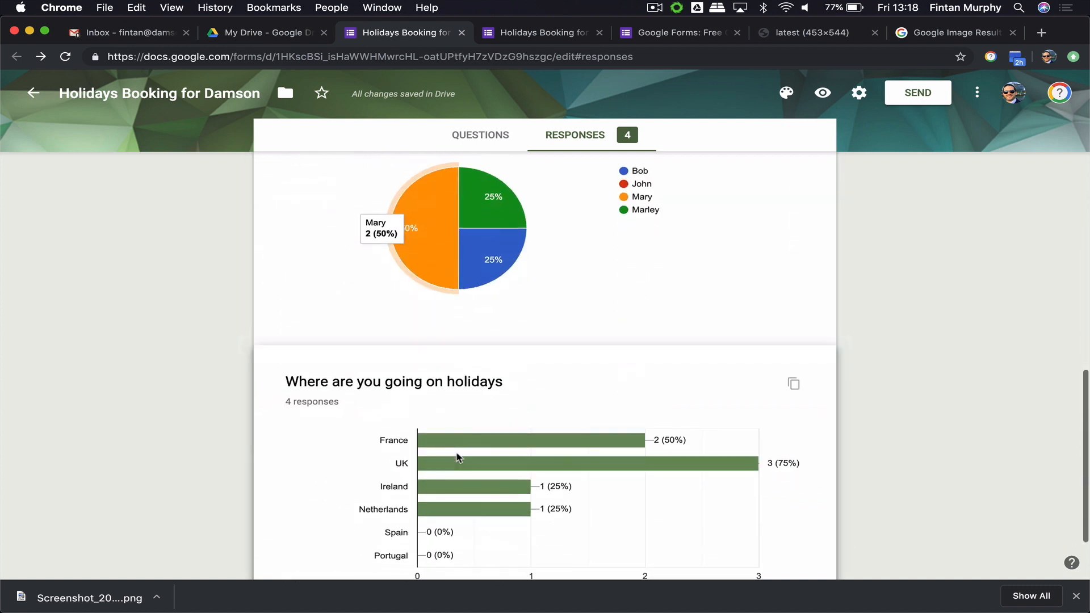
Examine the holiday destinations chart, then look through the first individual response.
{"action": "mouse_move", "coordinate": [595, 368]}
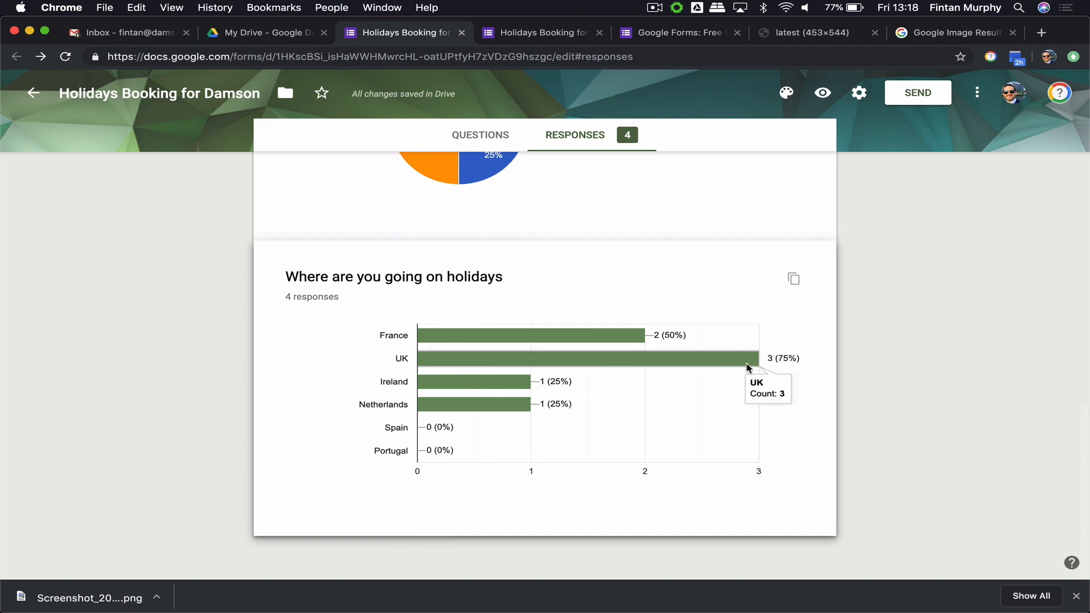
{"action": "scroll", "coordinate": [747, 368], "scroll_direction": "up", "scroll_amount": 15}
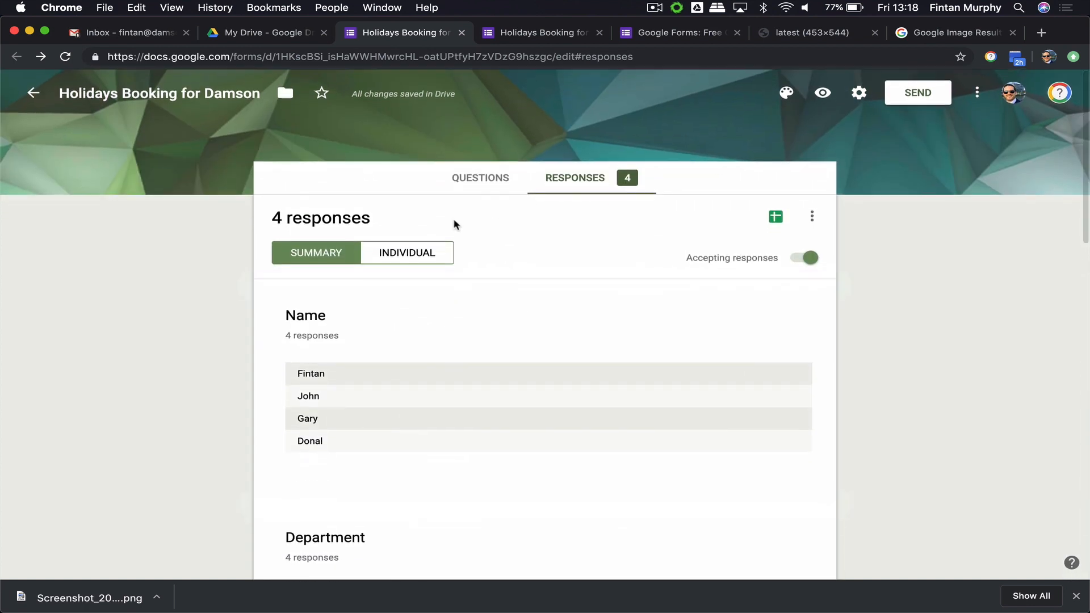
{"action": "left_click", "coordinate": [418, 253]}
{"action": "scroll", "coordinate": [544, 356], "scroll_direction": "down", "scroll_amount": 10}
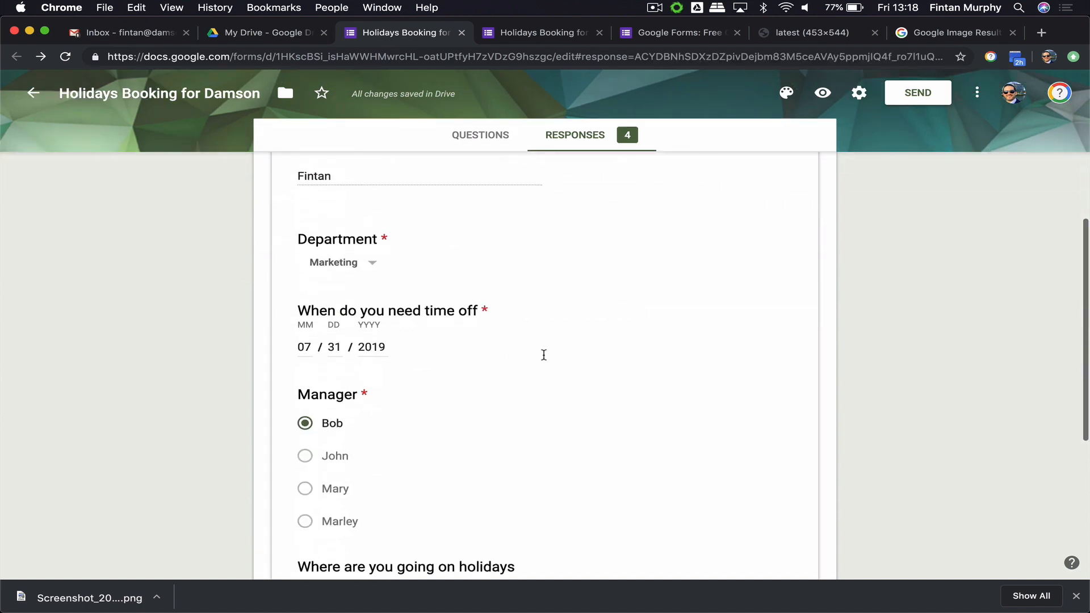
{"action": "scroll", "coordinate": [544, 355], "scroll_direction": "up", "scroll_amount": 10}
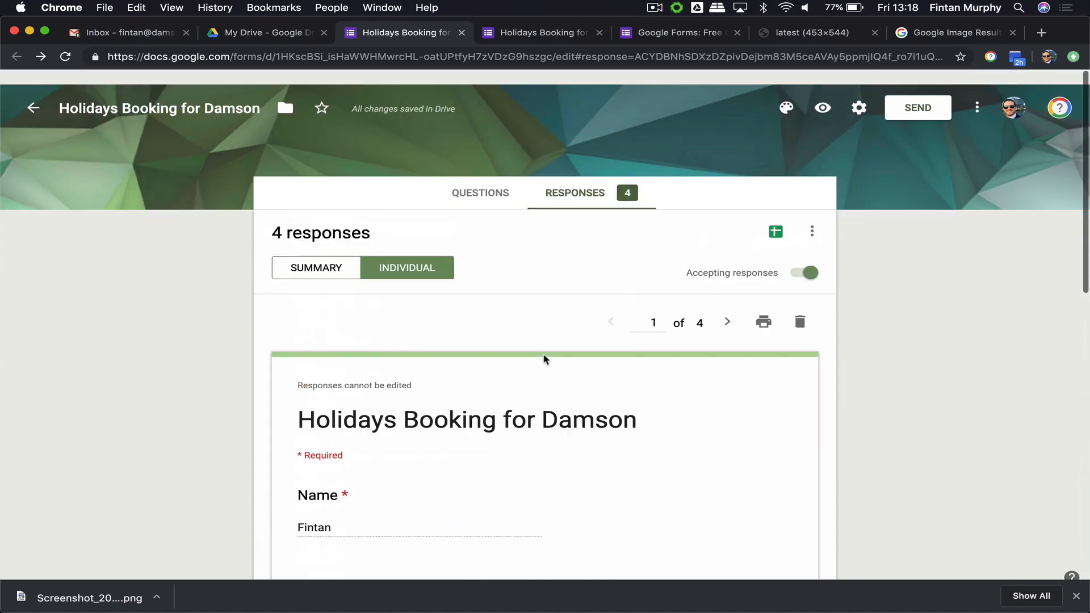
Open the form responses in a linked spreadsheet, dismiss the edit history tip and widen the holiday destinations column.
{"action": "left_click", "coordinate": [775, 218]}
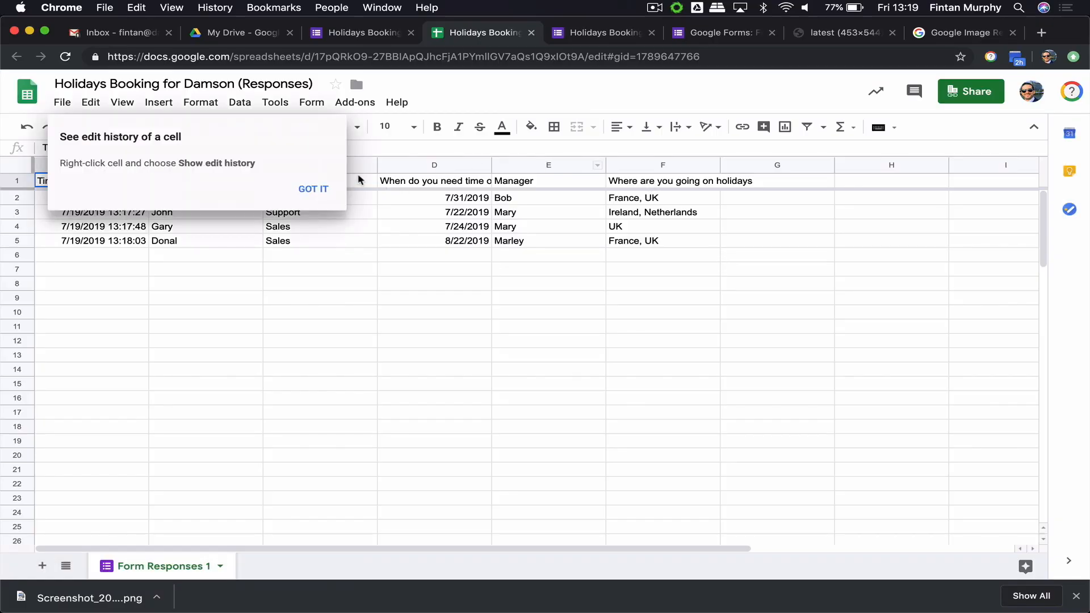
{"action": "left_click", "coordinate": [313, 189]}
{"action": "left_click_drag", "start_coordinate": [720, 162], "coordinate": [812, 164]}
Enter the header Approved in cell G1, beside the holiday destinations column.
{"action": "left_click", "coordinate": [850, 182]}
{"action": "type", "text": "Approved"}
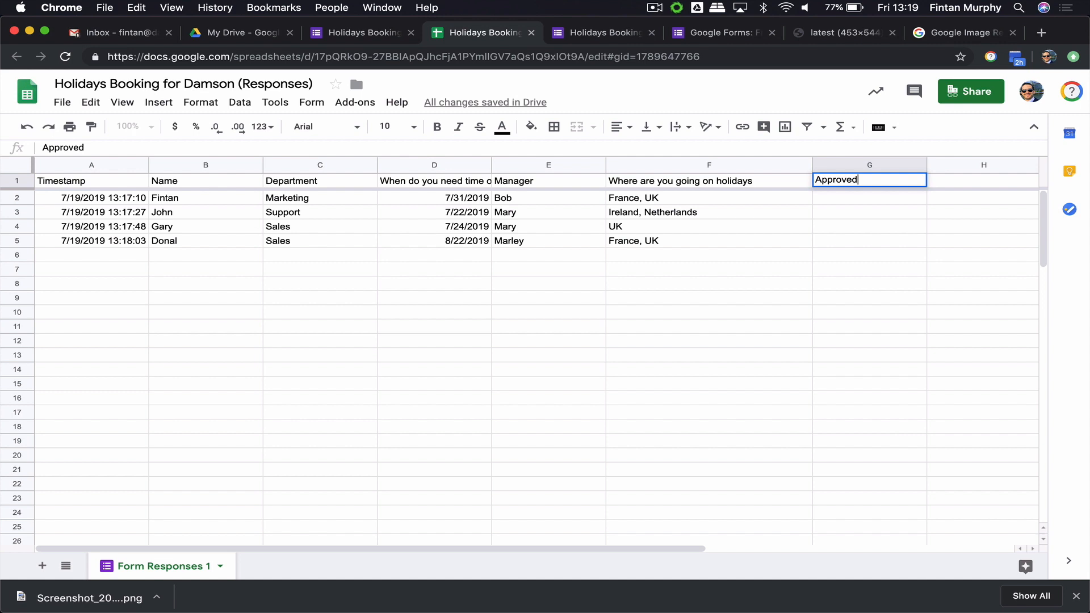
{"action": "left_click", "coordinate": [876, 216]}
Start data validation on cell G2 under the Approved header, with a list of items as the criteria.
{"action": "left_click", "coordinate": [903, 199]}
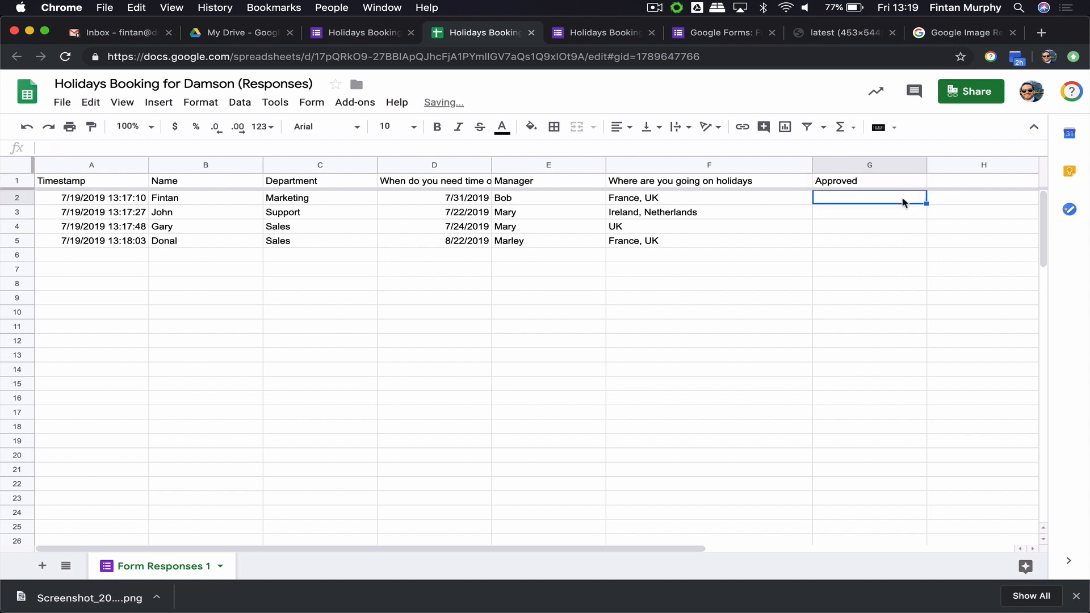
{"action": "left_click", "coordinate": [897, 166]}
{"action": "left_click", "coordinate": [897, 198]}
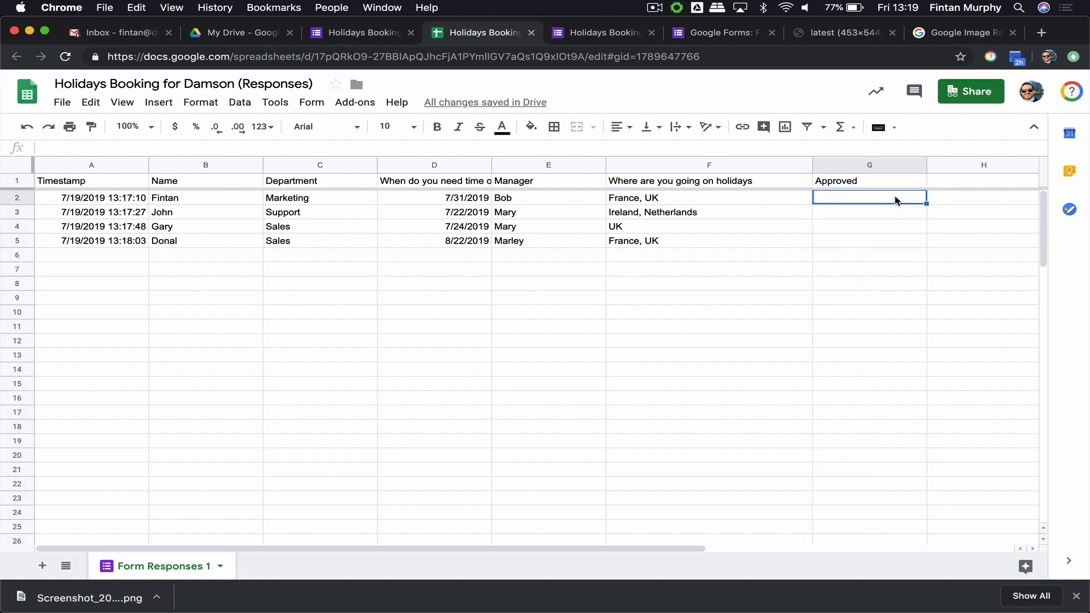
{"action": "right_click", "coordinate": [894, 200]}
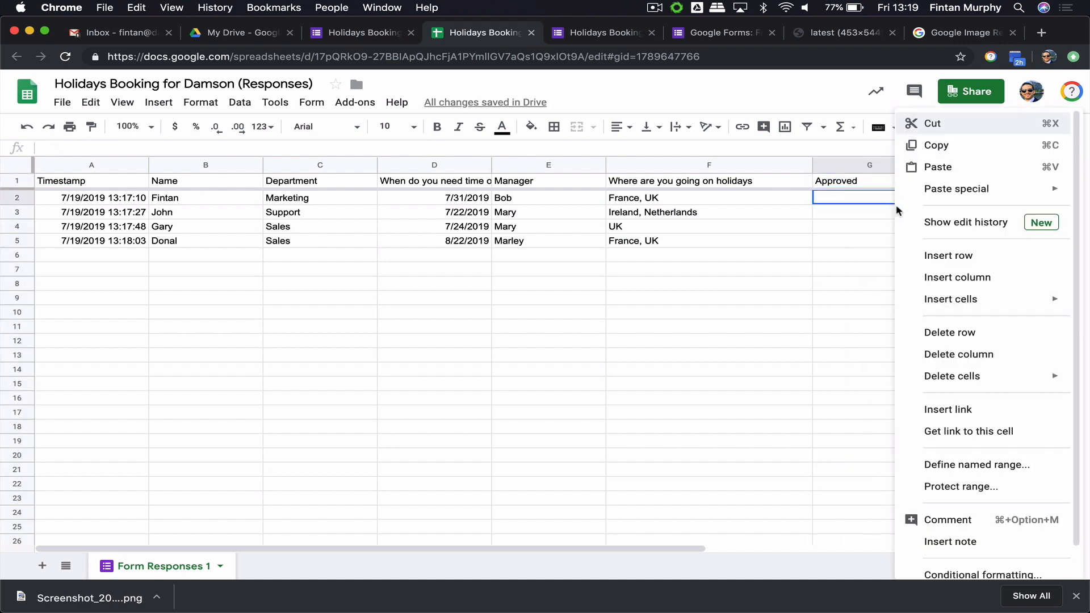
{"action": "scroll", "coordinate": [966, 575], "scroll_direction": "down", "scroll_amount": 1}
{"action": "left_click", "coordinate": [974, 565]}
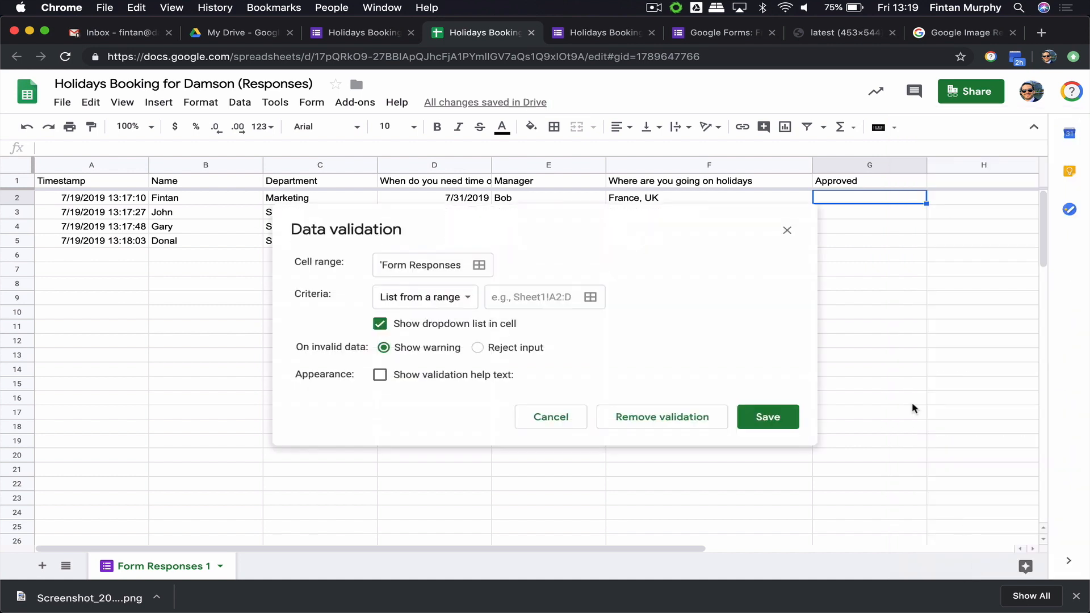
{"action": "left_click", "coordinate": [467, 301]}
{"action": "left_click", "coordinate": [469, 318]}
Enter Approved and Rejected as the allowed items for cell G2 and save the validation.
{"action": "left_click", "coordinate": [528, 304]}
{"action": "type", "text": "Appr"}
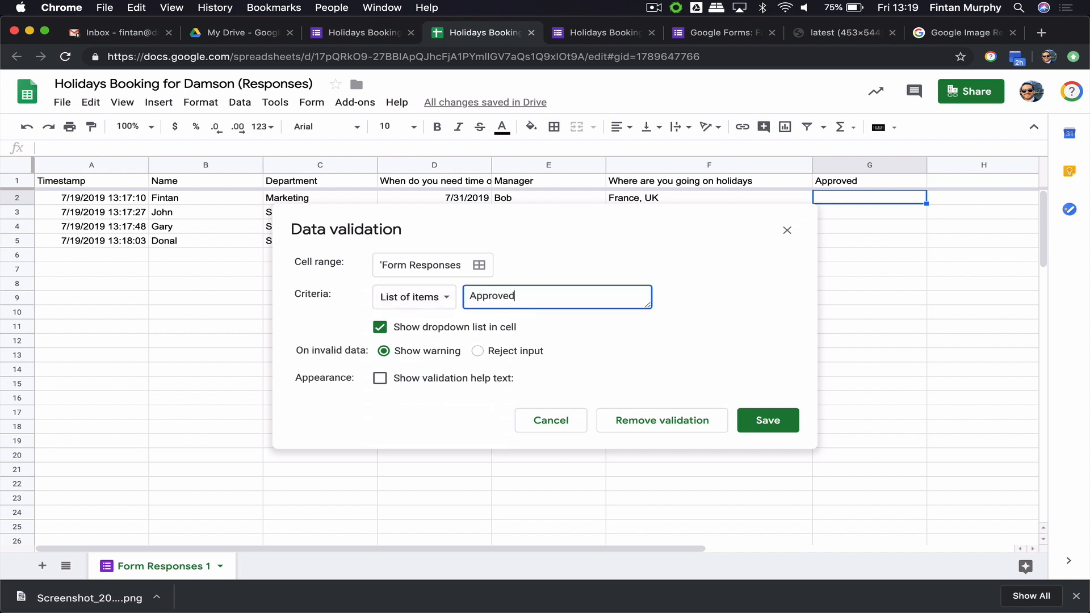
{"action": "type", "text": "oved"}
{"action": "key", "text": "Return"}
{"action": "type", "text": ", Rejected"}
{"action": "left_click", "coordinate": [768, 420]}
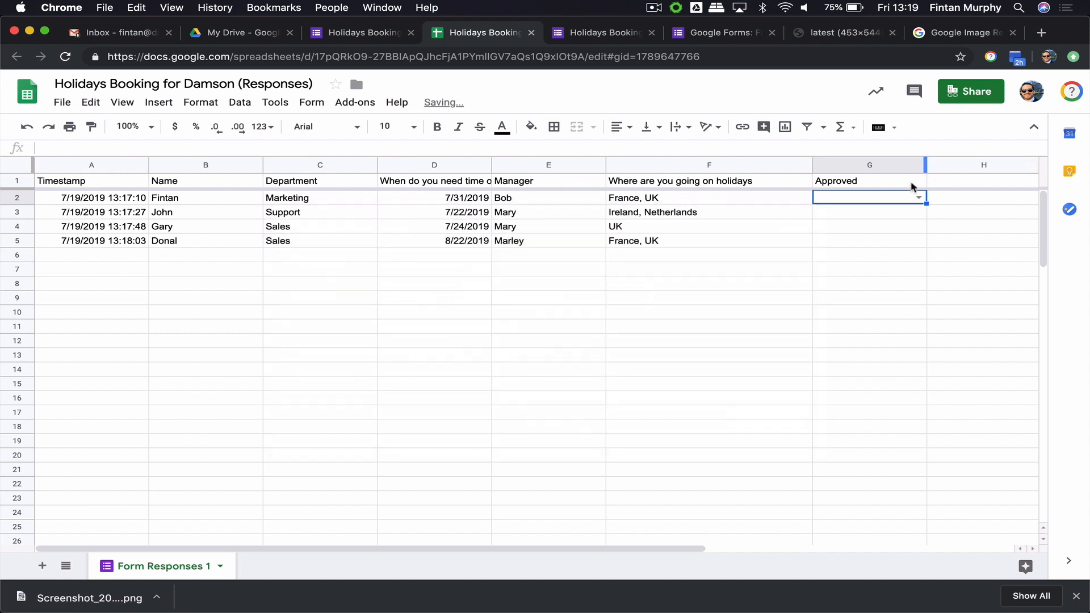
Add a conditional format rule to G2 that applies the default green style when the text contains Approved.
{"action": "right_click", "coordinate": [893, 204]}
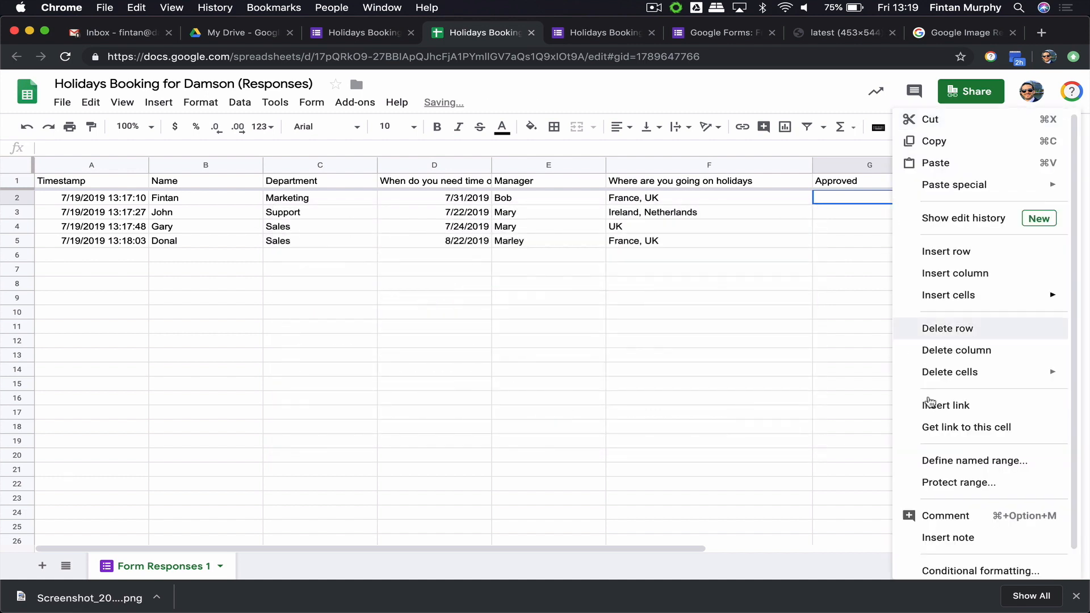
{"action": "left_click", "coordinate": [944, 570]}
{"action": "left_click", "coordinate": [880, 308]}
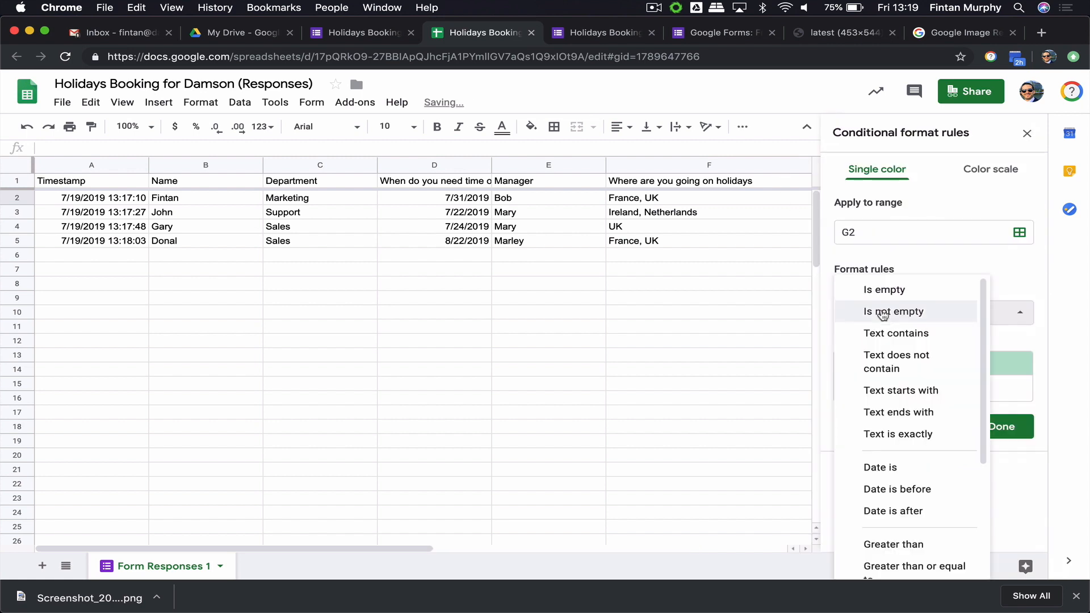
{"action": "left_click", "coordinate": [878, 334]}
{"action": "left_click", "coordinate": [878, 342]}
{"action": "type", "text": "Approved"}
{"action": "left_click", "coordinate": [997, 461]}
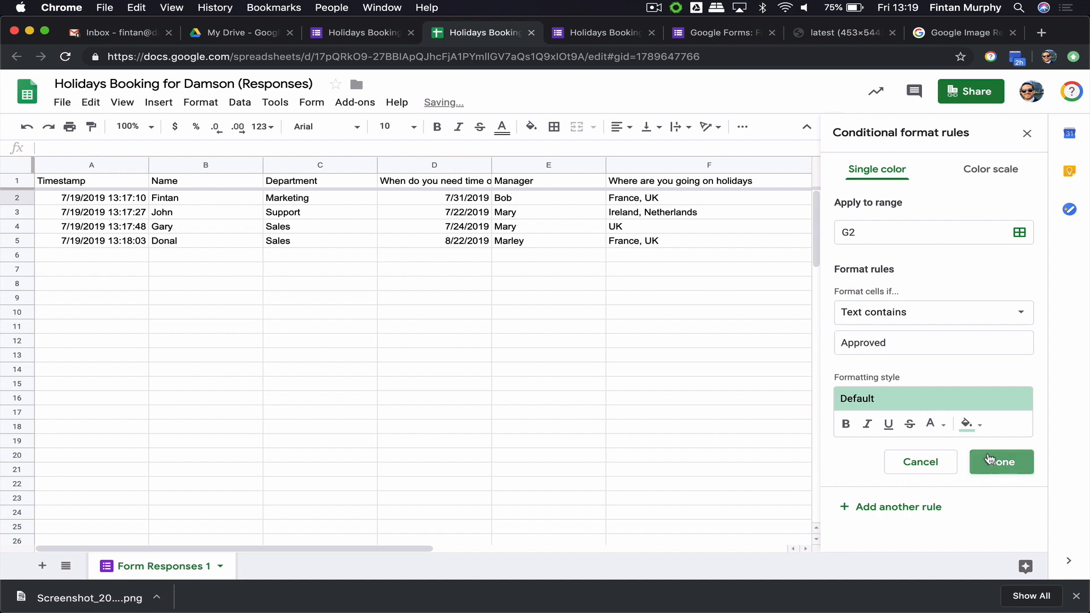
Add a second conditional format rule to G2 that fills the cell red when the text contains Rejected.
{"action": "left_click", "coordinate": [903, 227]}
{"action": "left_click", "coordinate": [874, 313]}
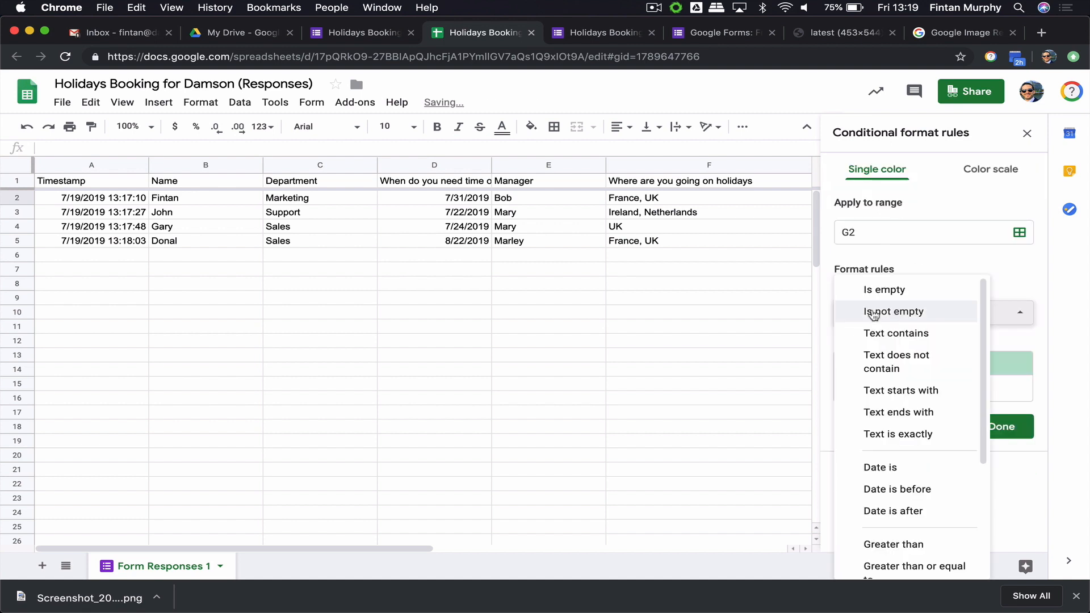
{"action": "left_click", "coordinate": [872, 332]}
{"action": "left_click", "coordinate": [868, 346]}
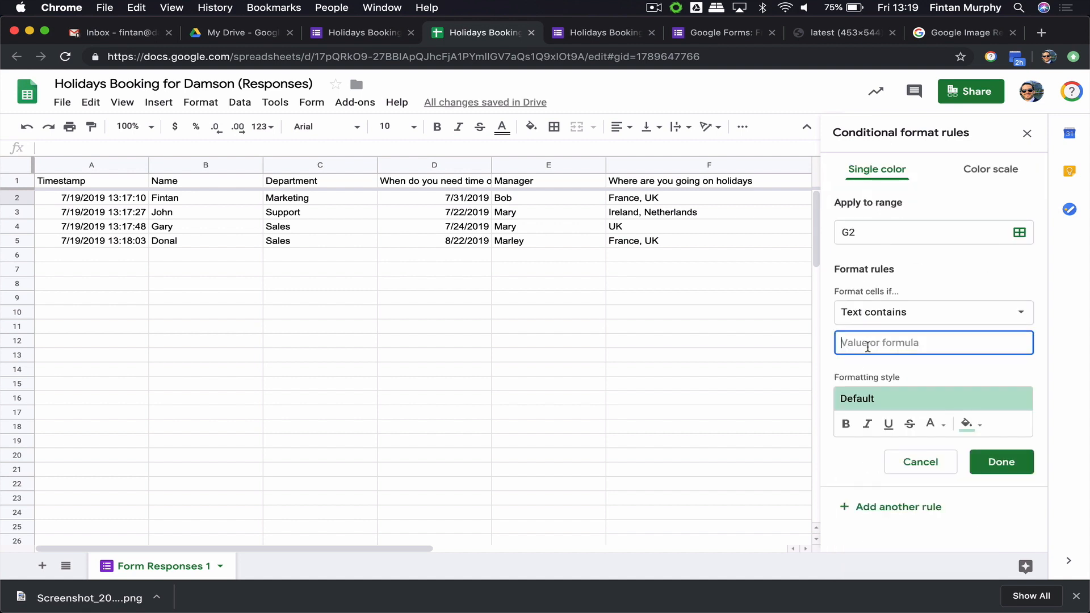
{"action": "type", "text": "Rej"}
{"action": "left_click", "coordinate": [971, 425]}
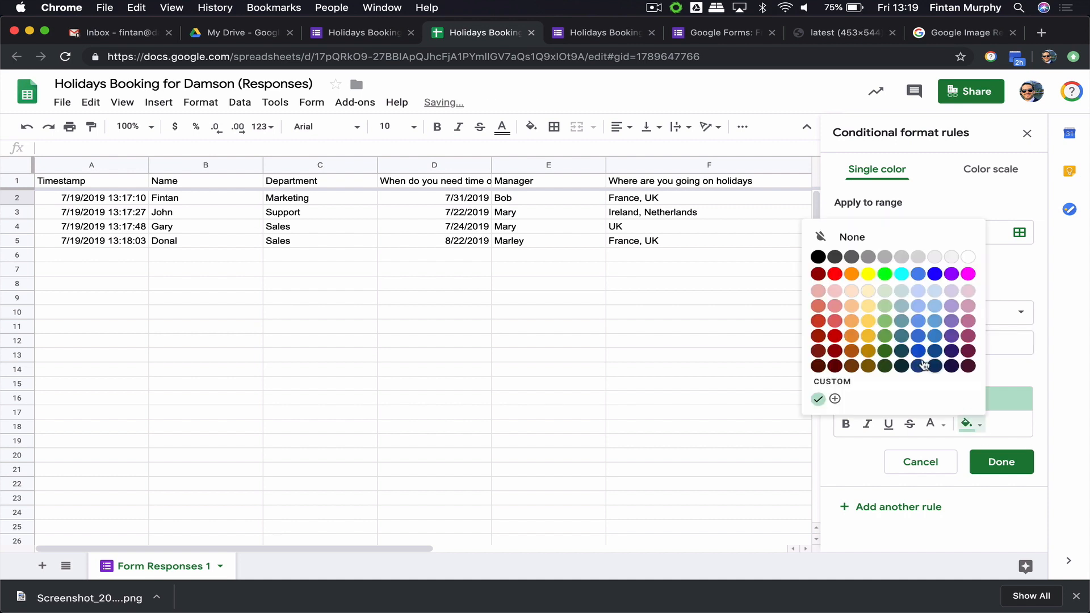
{"action": "left_click", "coordinate": [835, 274]}
{"action": "left_click", "coordinate": [993, 469]}
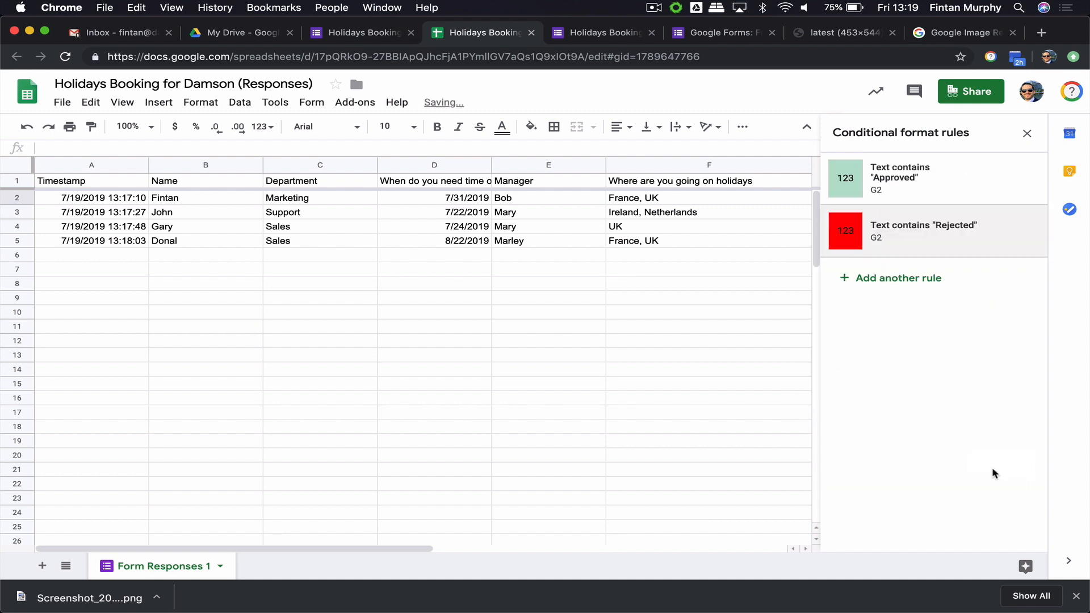
Close the conditional format rules and copy G2's dropdown and formatting down the rows of the Approved column.
{"action": "left_click", "coordinate": [717, 288]}
{"action": "left_click", "coordinate": [741, 257]}
{"action": "left_click", "coordinate": [1027, 133]}
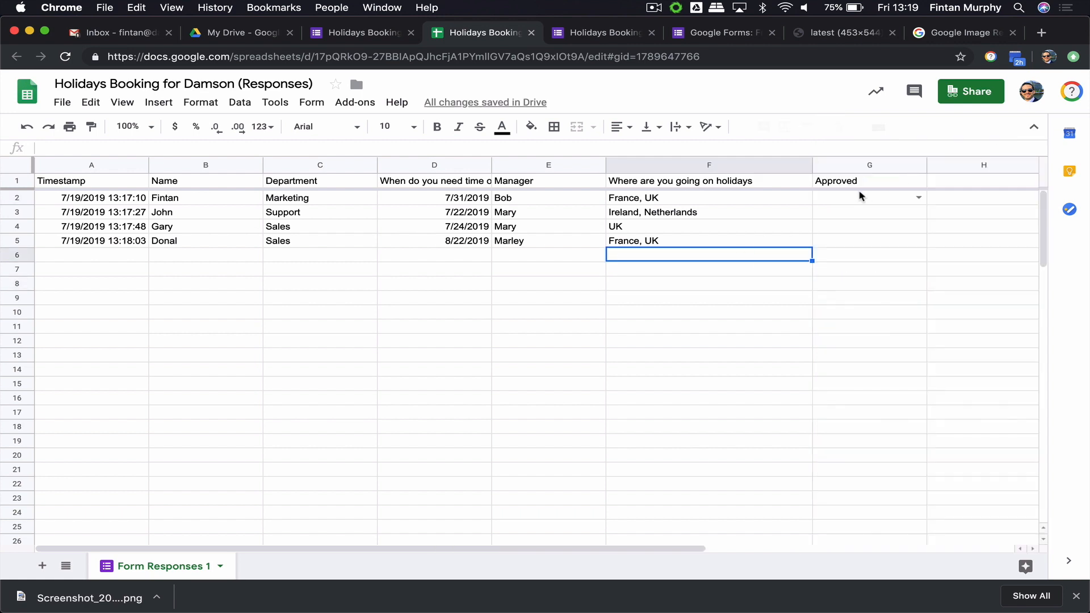
{"action": "left_click", "coordinate": [899, 201]}
{"action": "left_click_drag", "start_coordinate": [925, 205], "coordinate": [867, 539]}
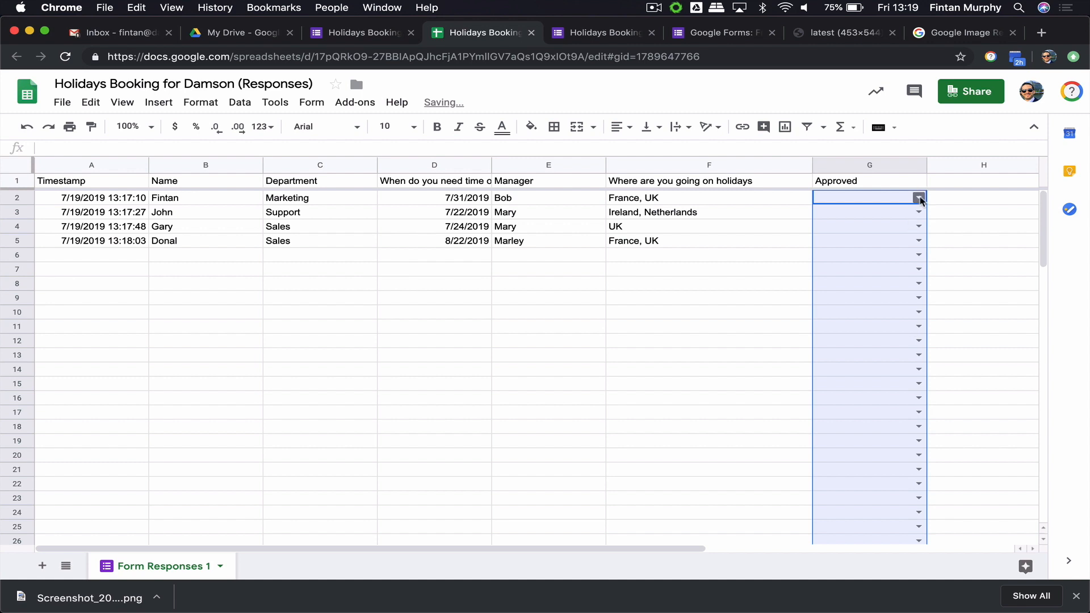
Set the approval status to Approved for row 2, Rejected for row 3 and Approved for row 4.
{"action": "left_click", "coordinate": [919, 197]}
{"action": "left_click", "coordinate": [869, 216]}
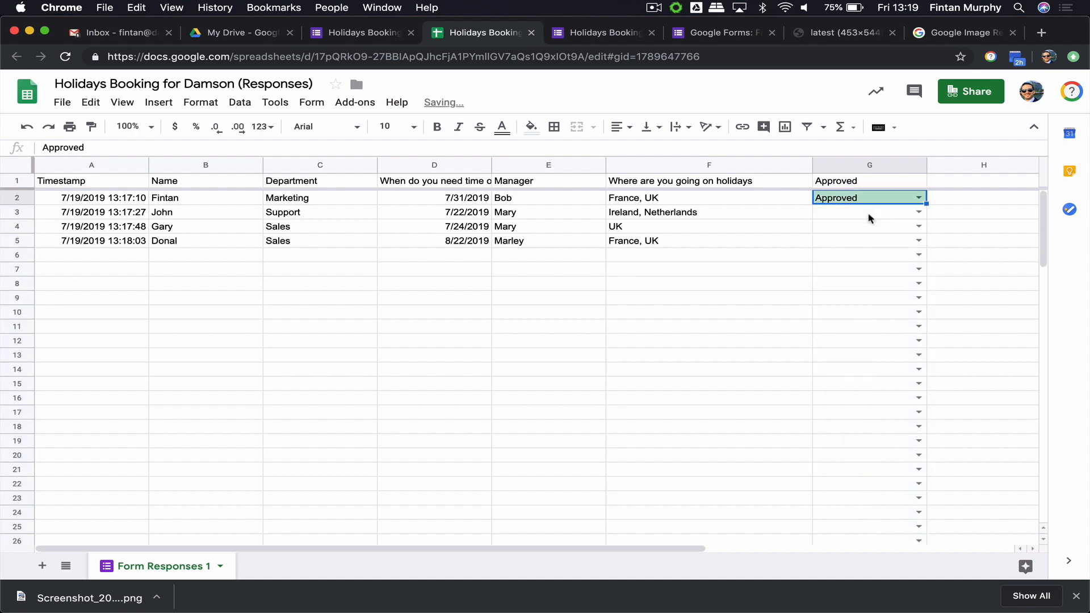
{"action": "left_click", "coordinate": [918, 213]}
{"action": "left_click", "coordinate": [886, 243]}
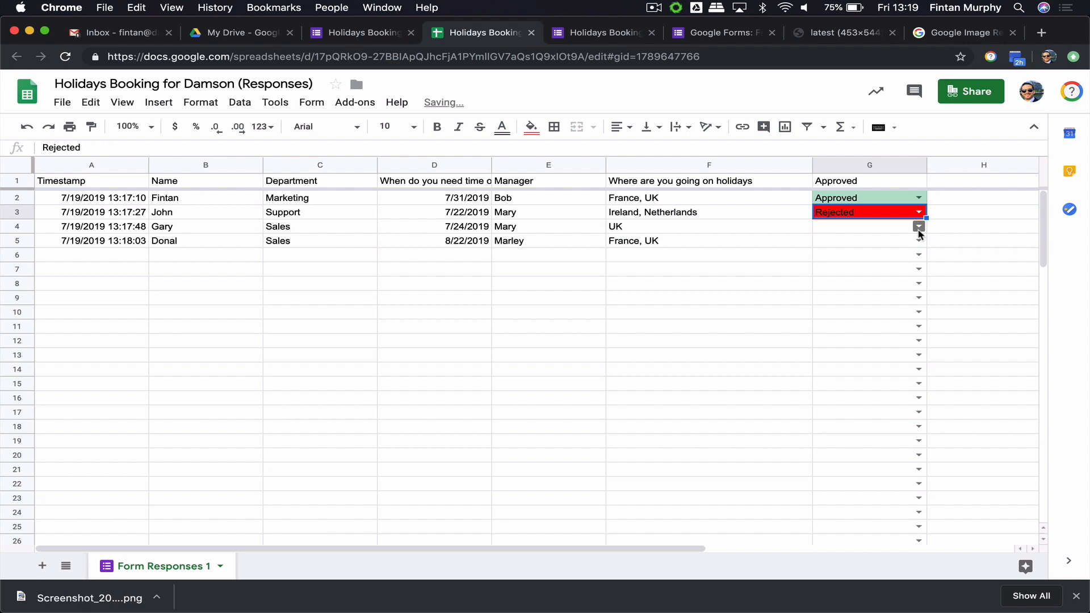
{"action": "left_click", "coordinate": [919, 230]}
{"action": "left_click", "coordinate": [901, 245]}
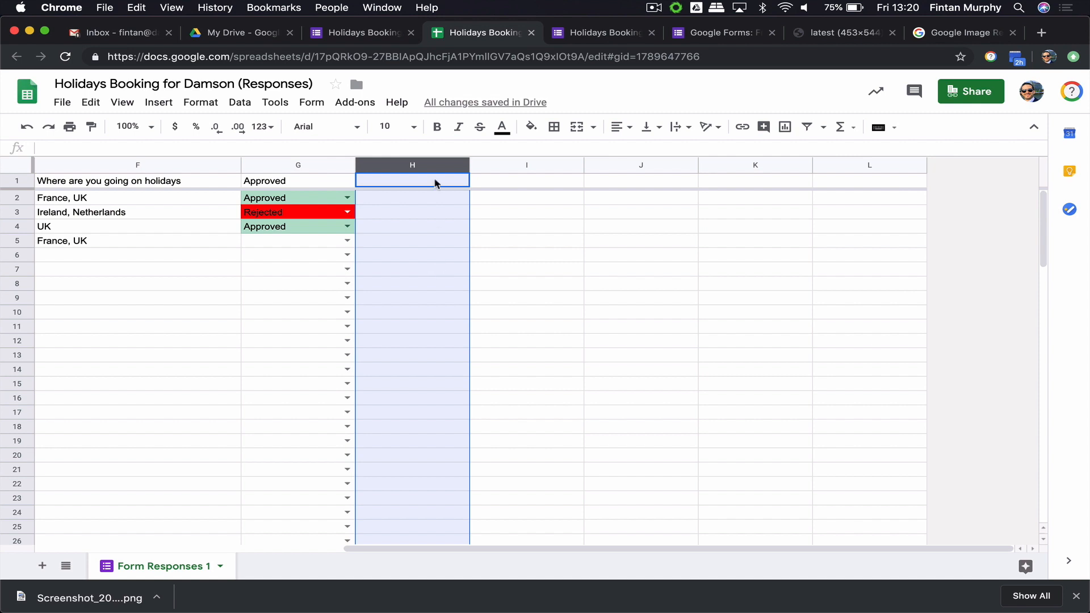
Narrow the empty column H and move it between the holiday destinations and Approved columns.
{"action": "left_click_drag", "start_coordinate": [469, 171], "coordinate": [392, 168]}
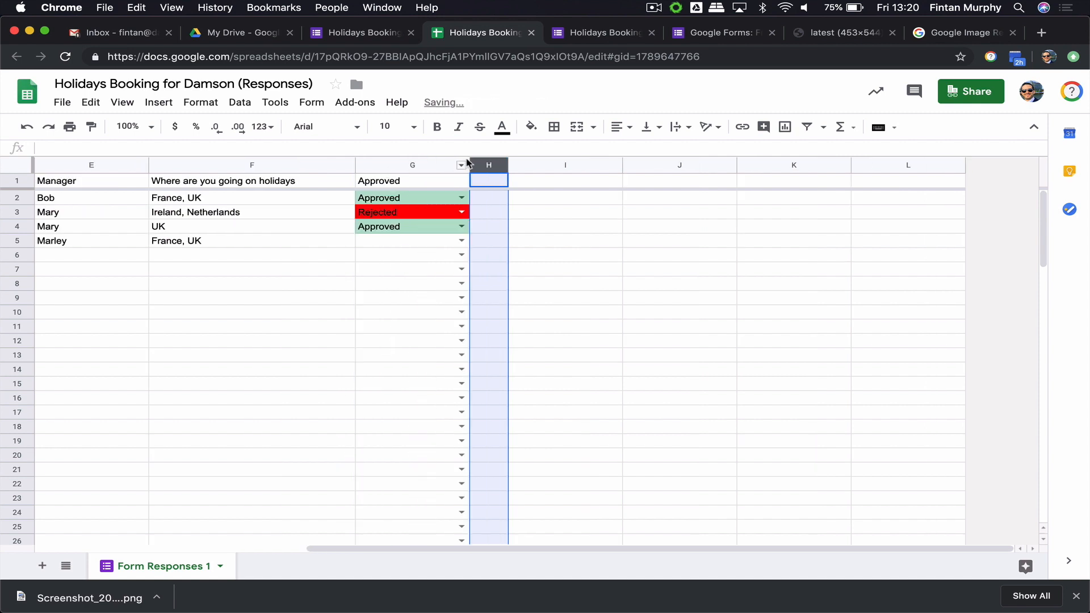
{"action": "left_click_drag", "start_coordinate": [480, 159], "coordinate": [378, 166]}
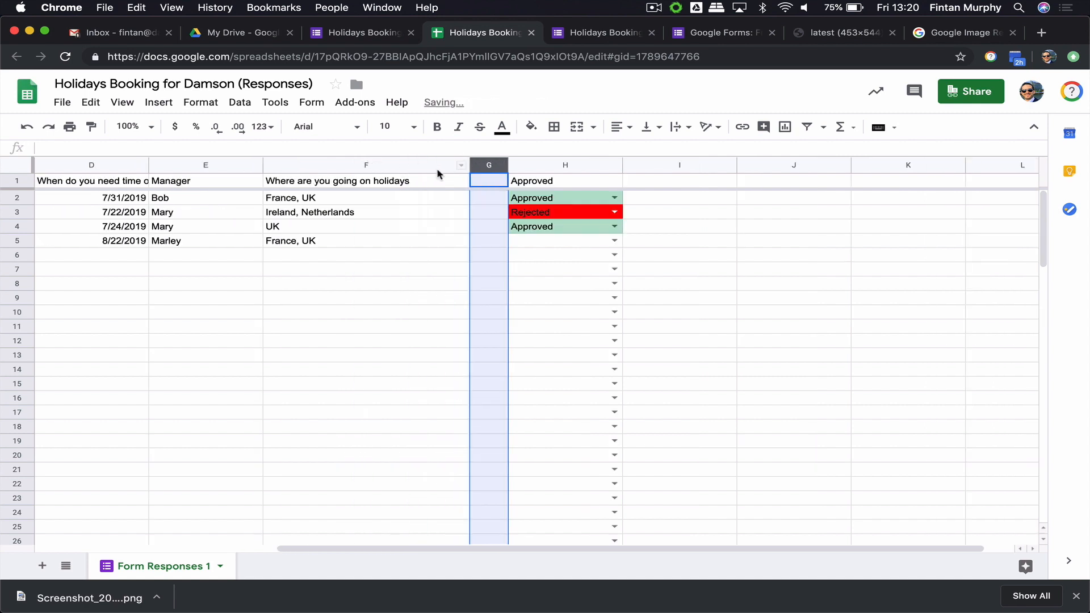
Fill the empty separator column G with dark grey and make it slightly narrower.
{"action": "left_click", "coordinate": [531, 127]}
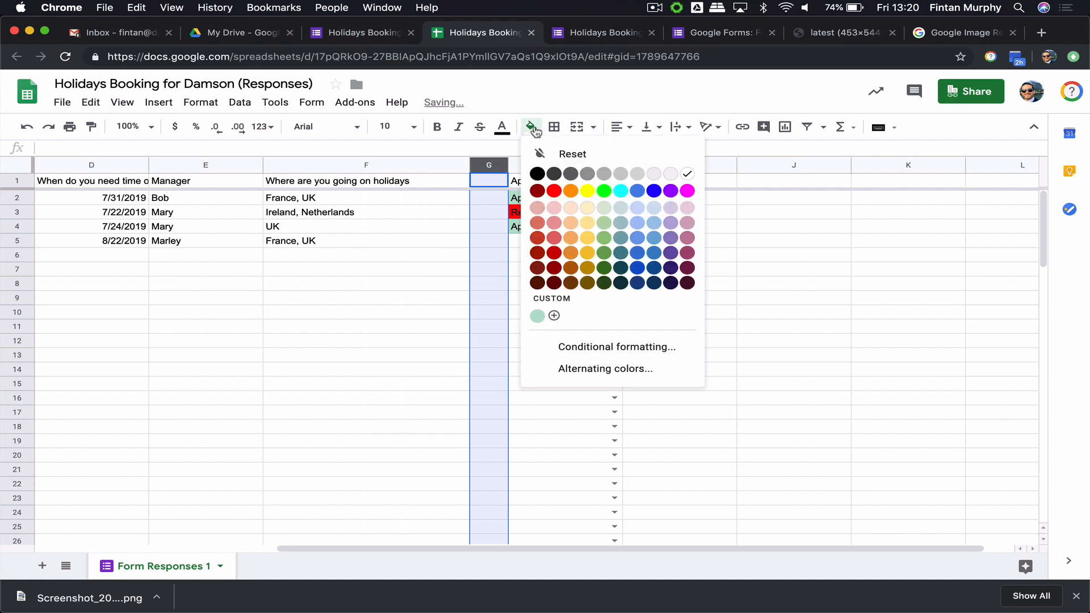
{"action": "left_click", "coordinate": [557, 175]}
{"action": "left_click", "coordinate": [566, 328]}
{"action": "left_click_drag", "start_coordinate": [507, 165], "coordinate": [498, 165]}
{"action": "left_click", "coordinate": [519, 274]}
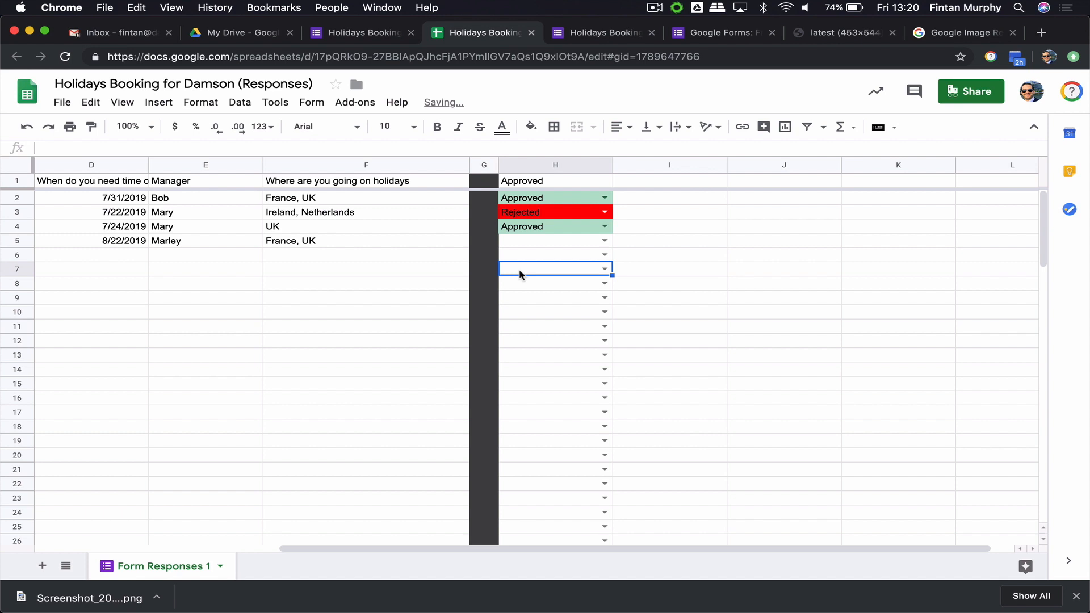
Return to the form editor and open the gallery of form add-ons.
{"action": "left_click", "coordinate": [389, 36]}
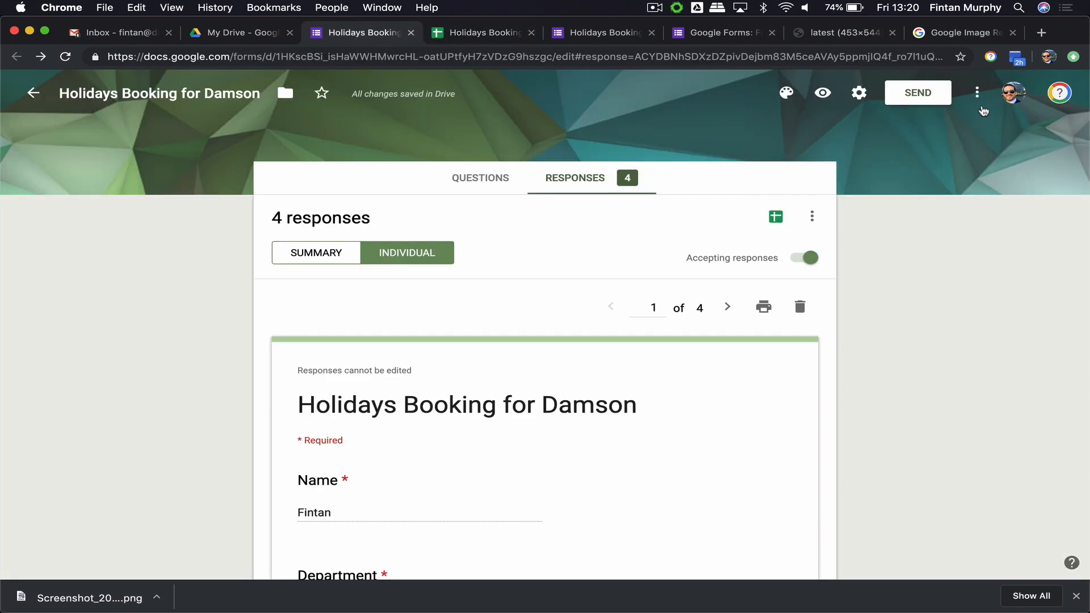
{"action": "left_click", "coordinate": [978, 94]}
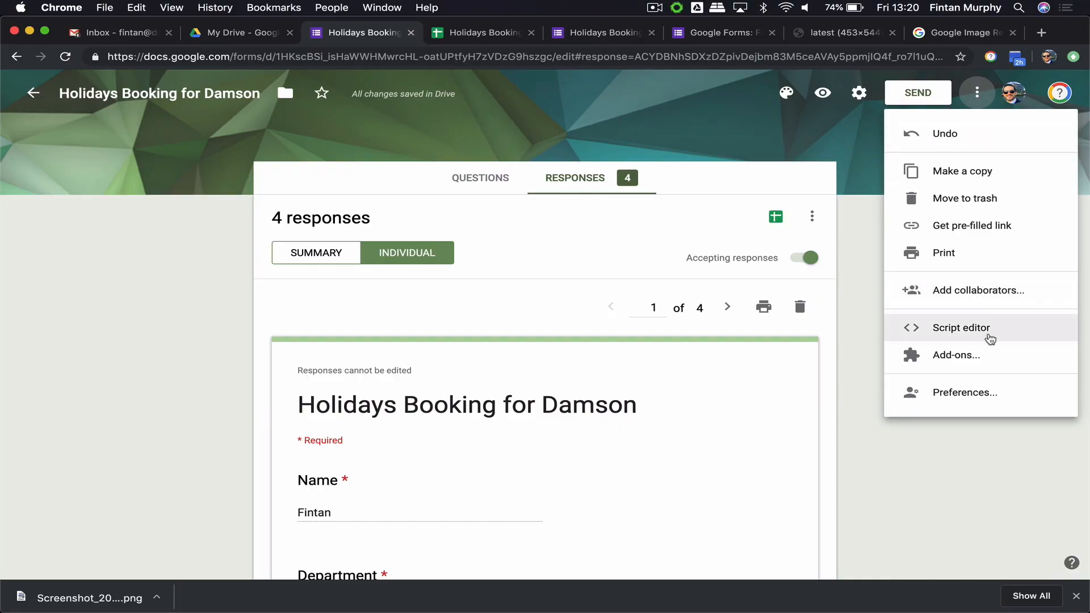
{"action": "left_click", "coordinate": [984, 360]}
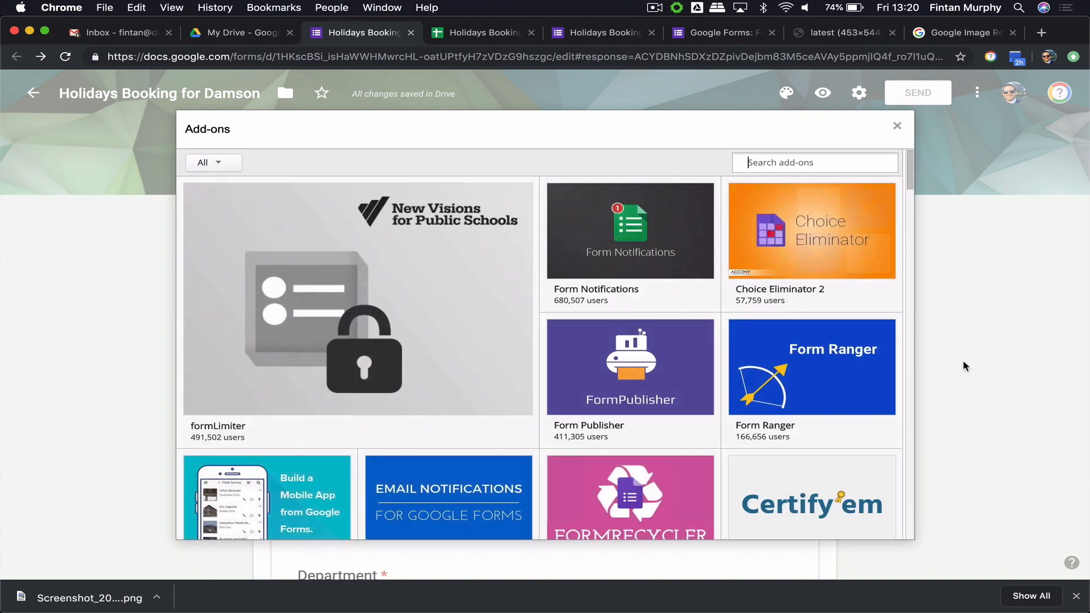
{"action": "mouse_move", "coordinate": [802, 415]}
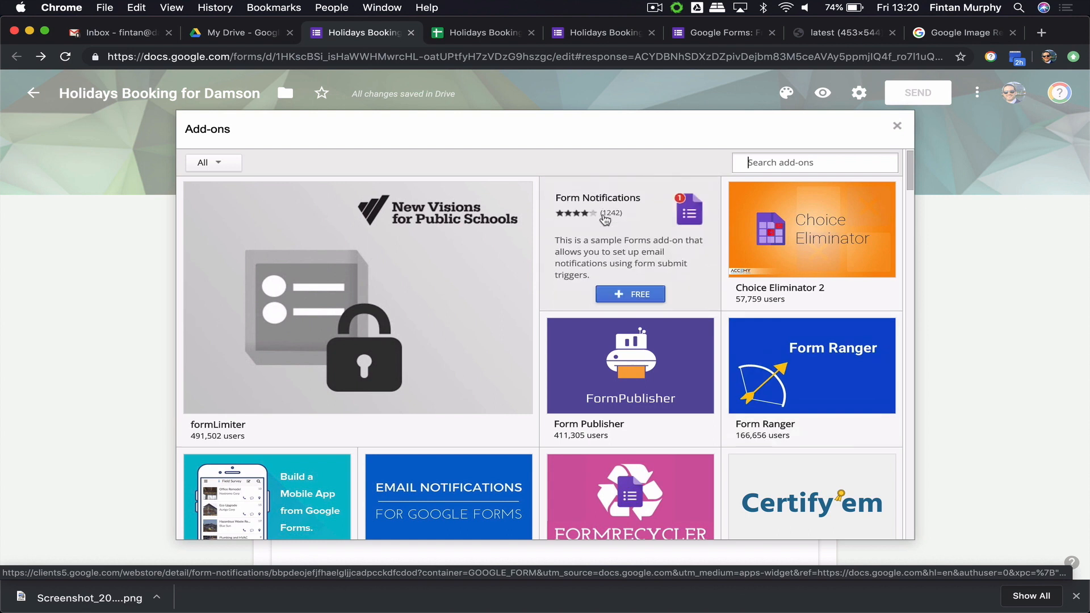
Search the add-ons for workflow, look through the results and close the gallery.
{"action": "left_click", "coordinate": [801, 162]}
{"action": "type", "text": "wo"}
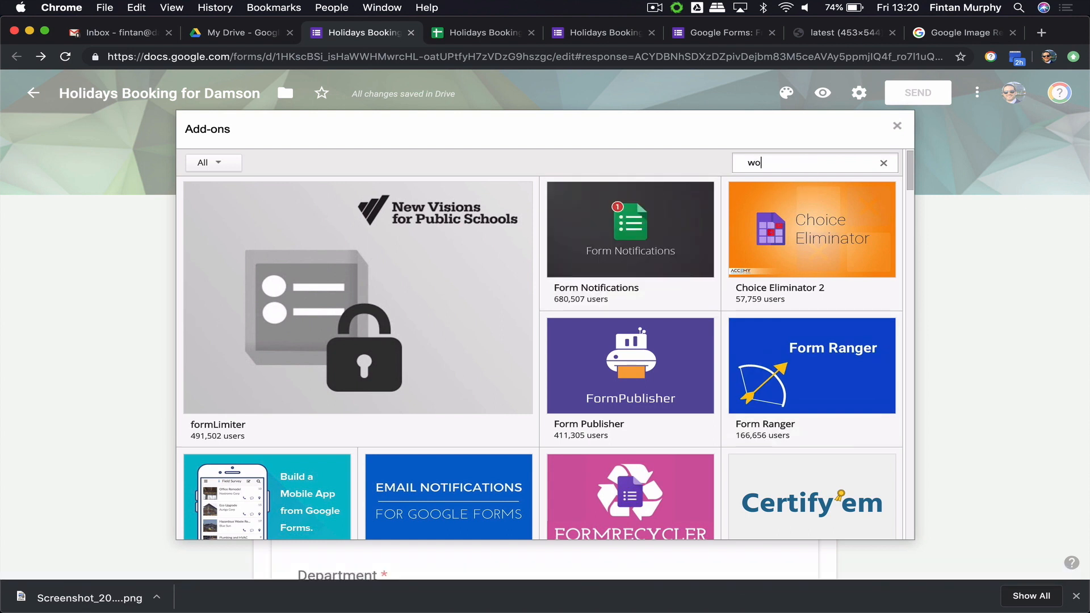
{"action": "type", "text": "rkflow"}
{"action": "key", "text": "Return"}
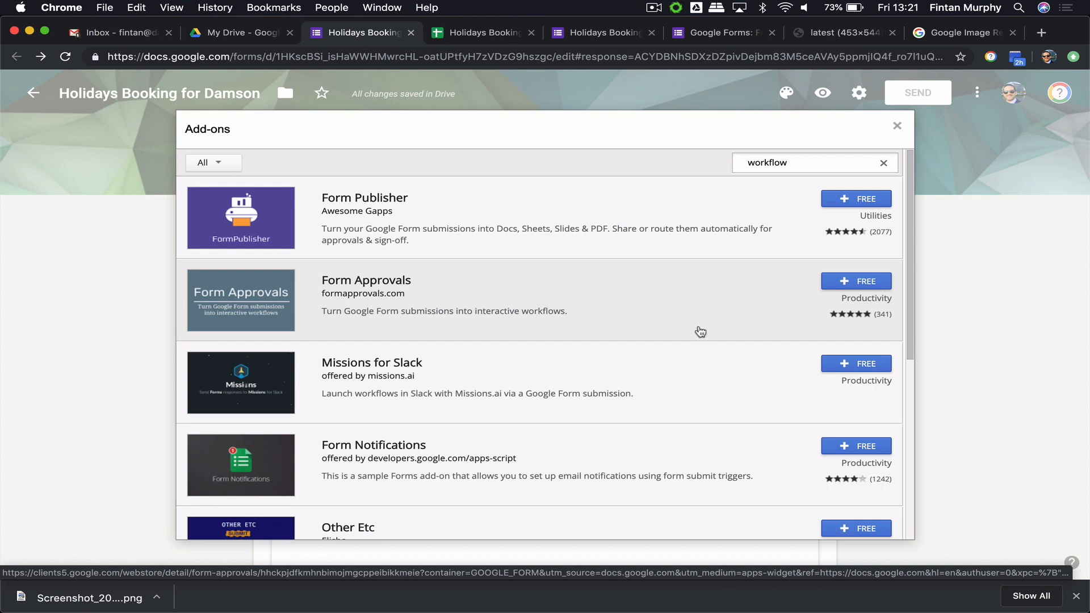
{"action": "scroll", "coordinate": [700, 332], "scroll_direction": "down", "scroll_amount": 6}
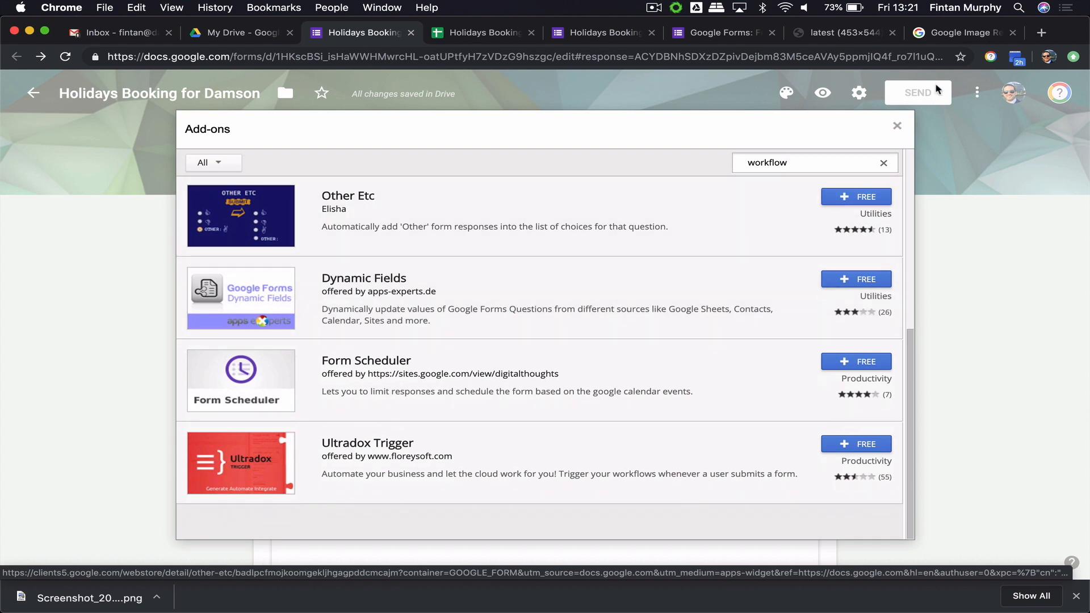
{"action": "left_click", "coordinate": [896, 131]}
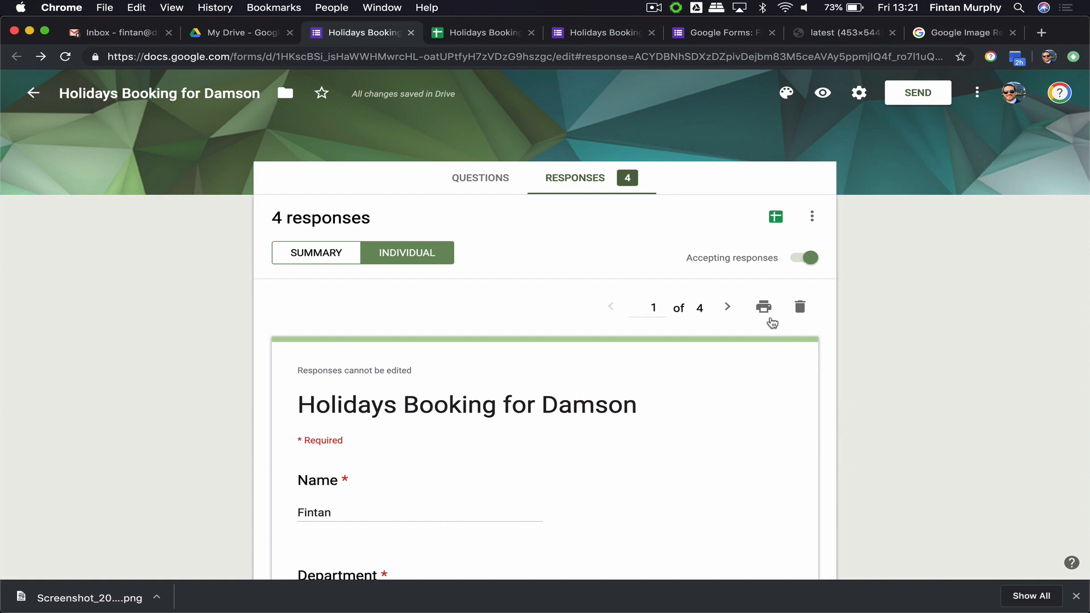